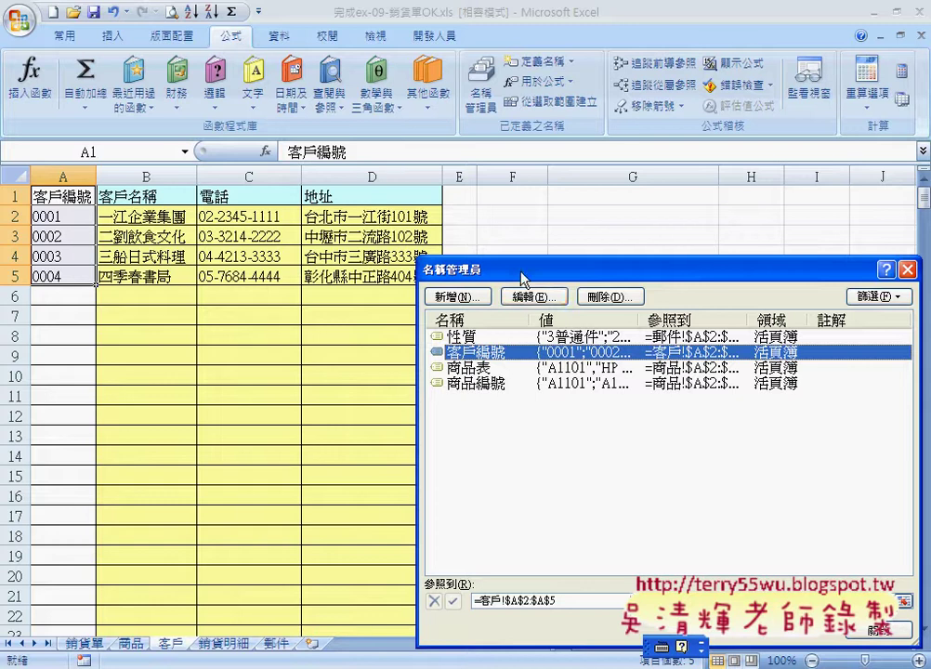
Step: Close the Name Manager and switch to the 銷貨單 sales order sheet
drag(524, 270, 370, 188)
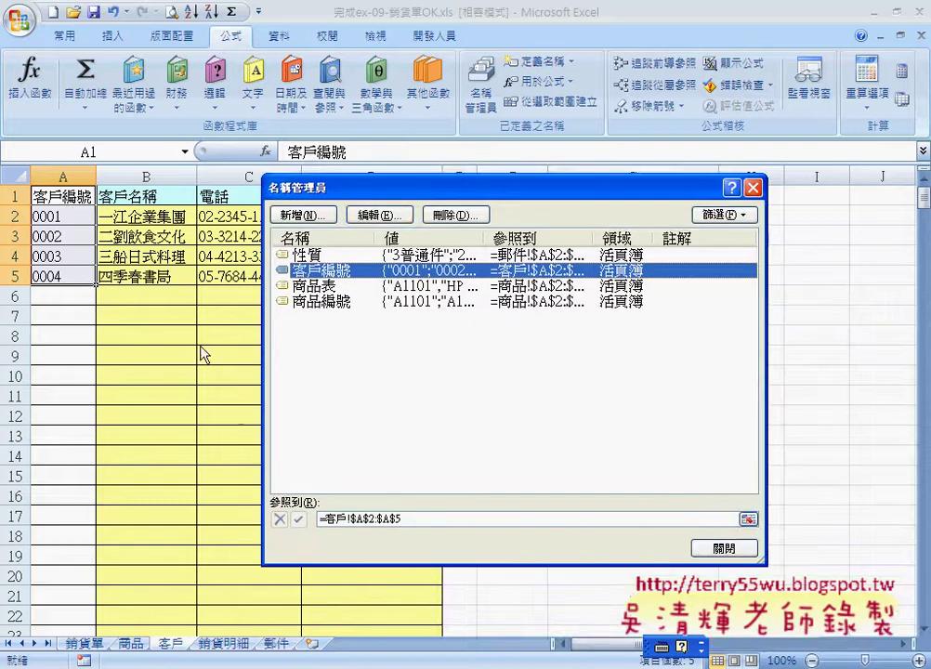
click(724, 547)
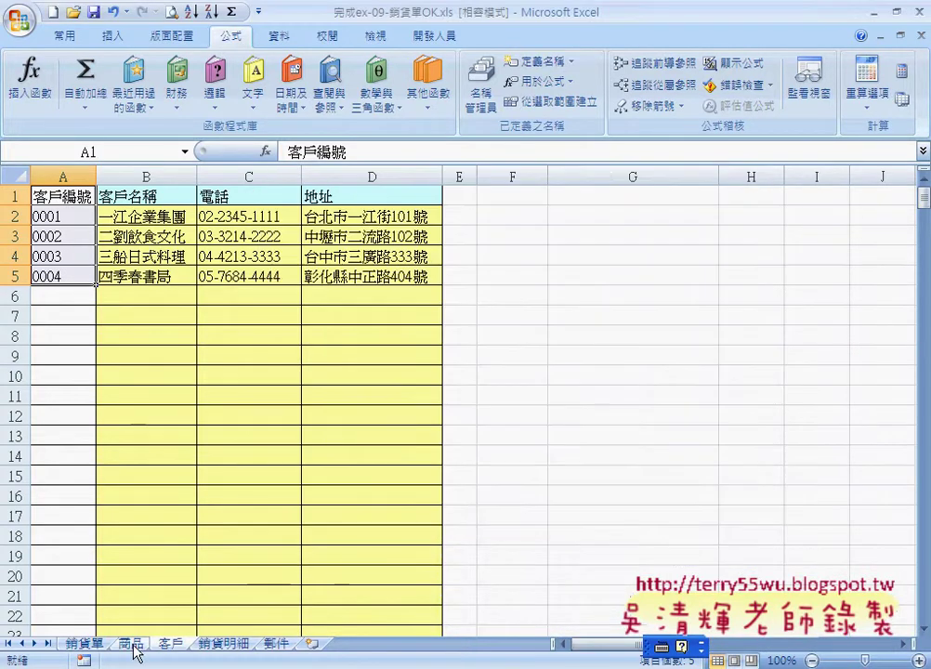
click(85, 643)
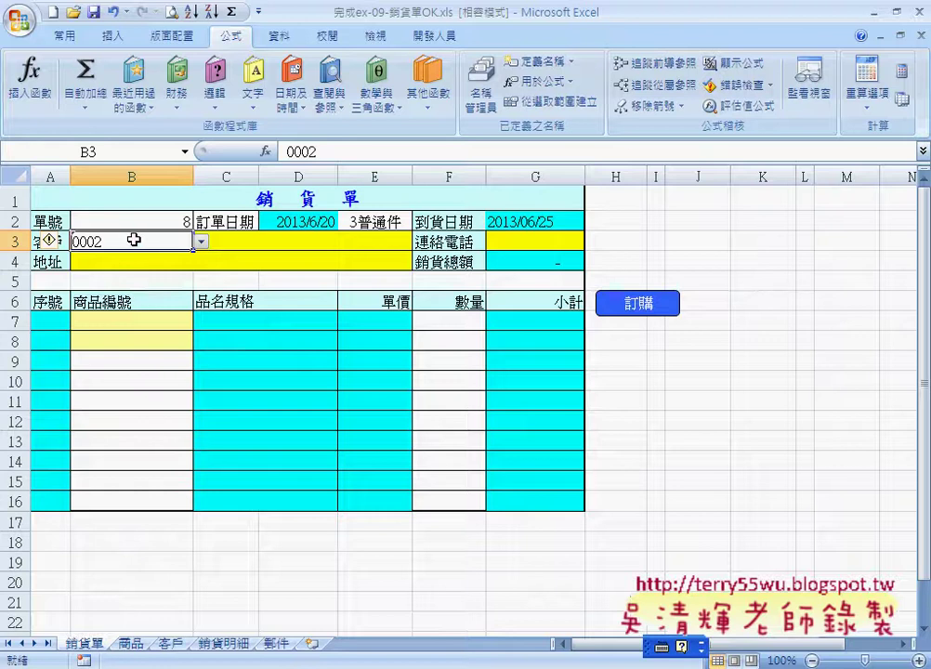
Step: Change B3's data validation list source to the named range 客戶編號
click(290, 35)
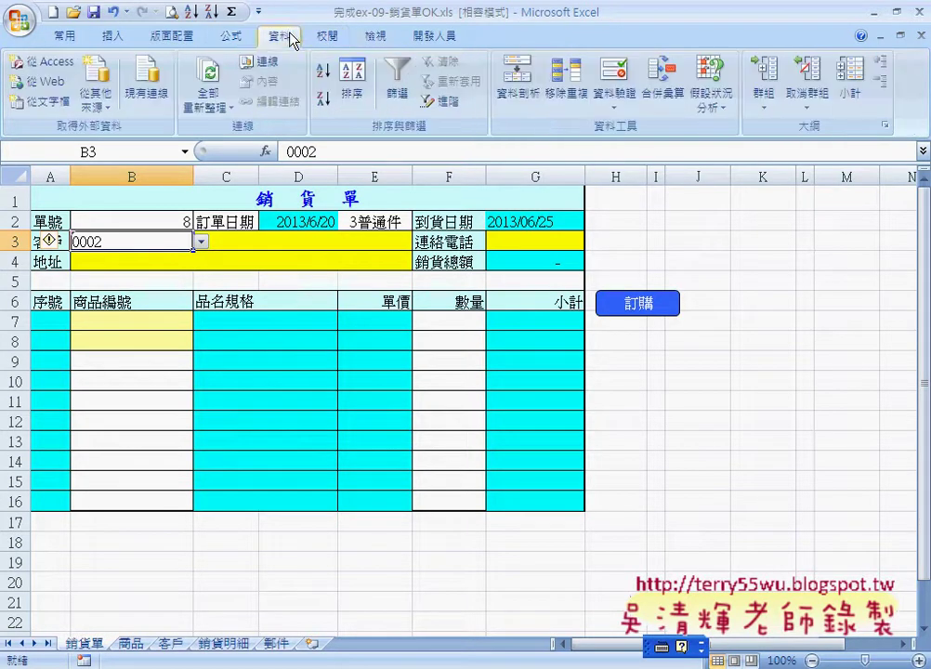
click(630, 81)
click(409, 398)
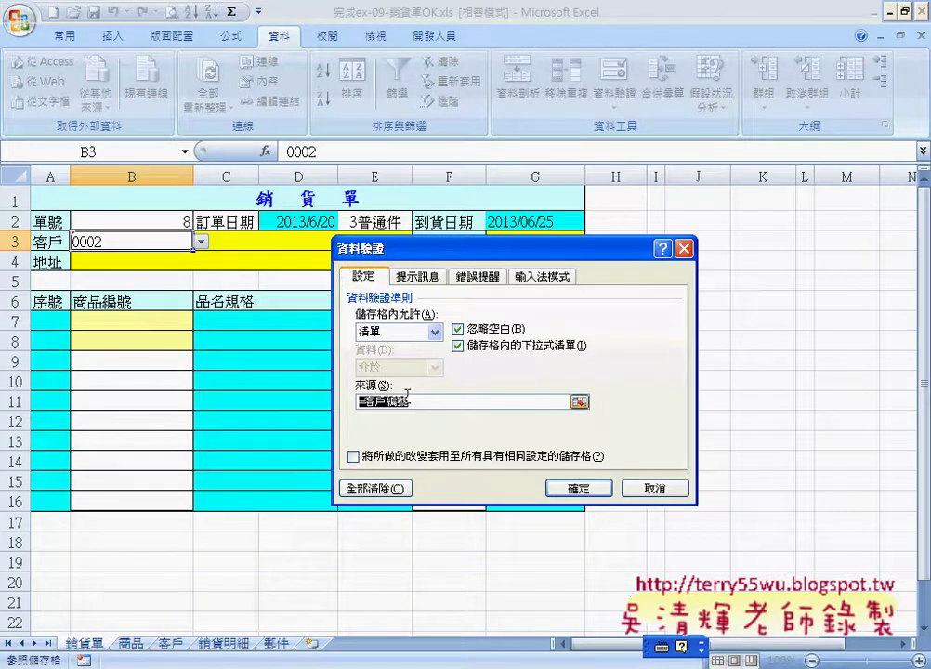
key(BackSpace)
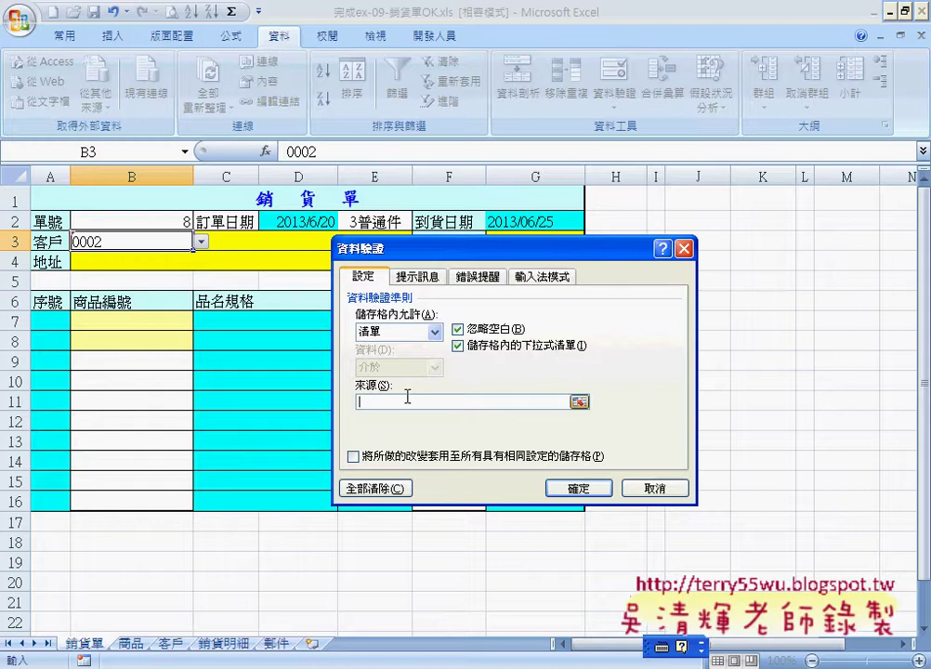
key(F3)
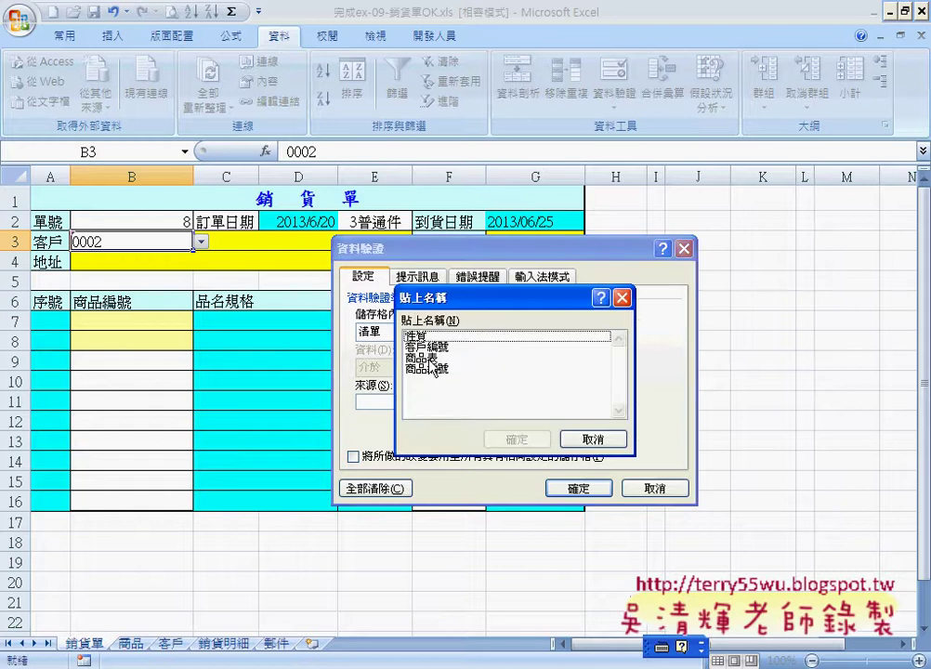
click(437, 347)
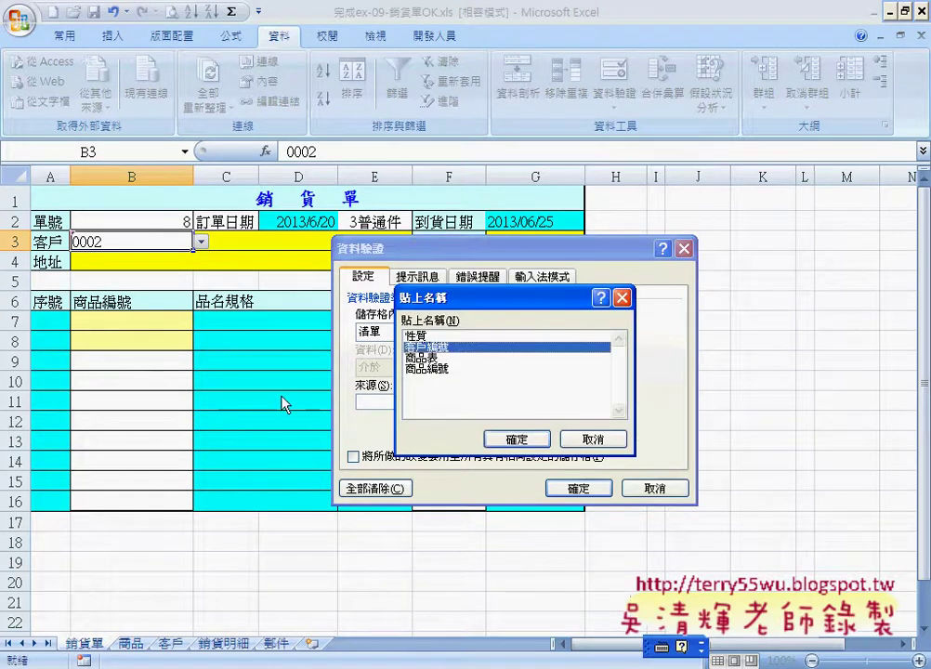
click(522, 439)
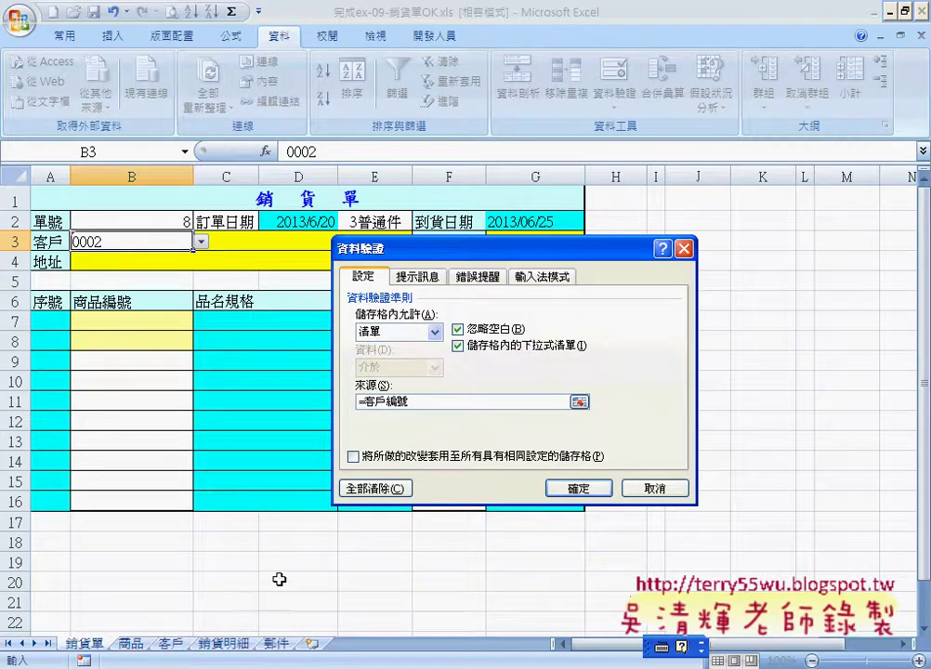
click(577, 489)
Step: Pick customer 0001 in B3, check cells C3, G3 and B4, then go to the 客戶 sheet
click(201, 241)
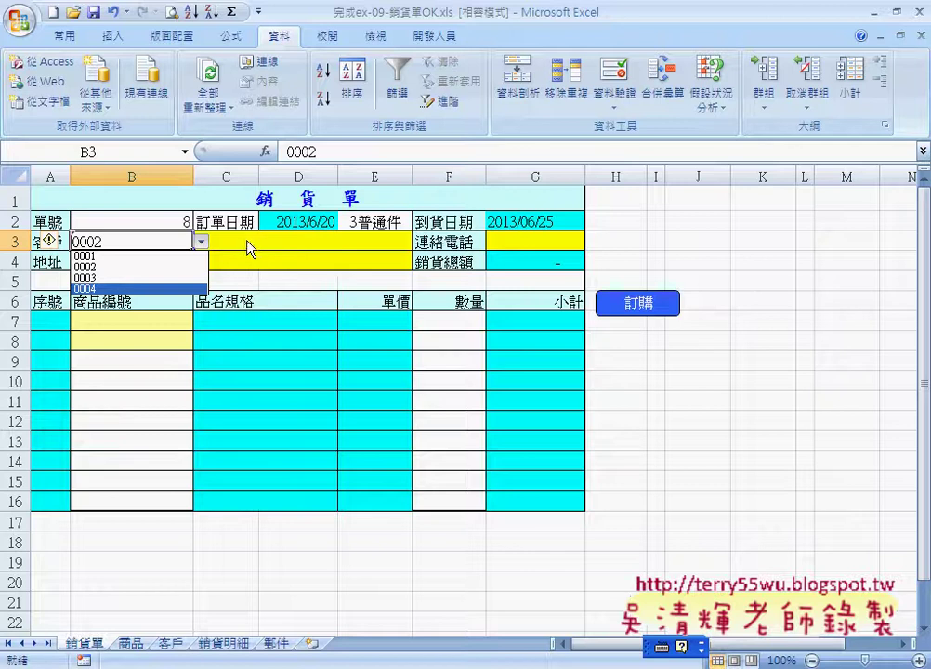
click(172, 239)
click(201, 240)
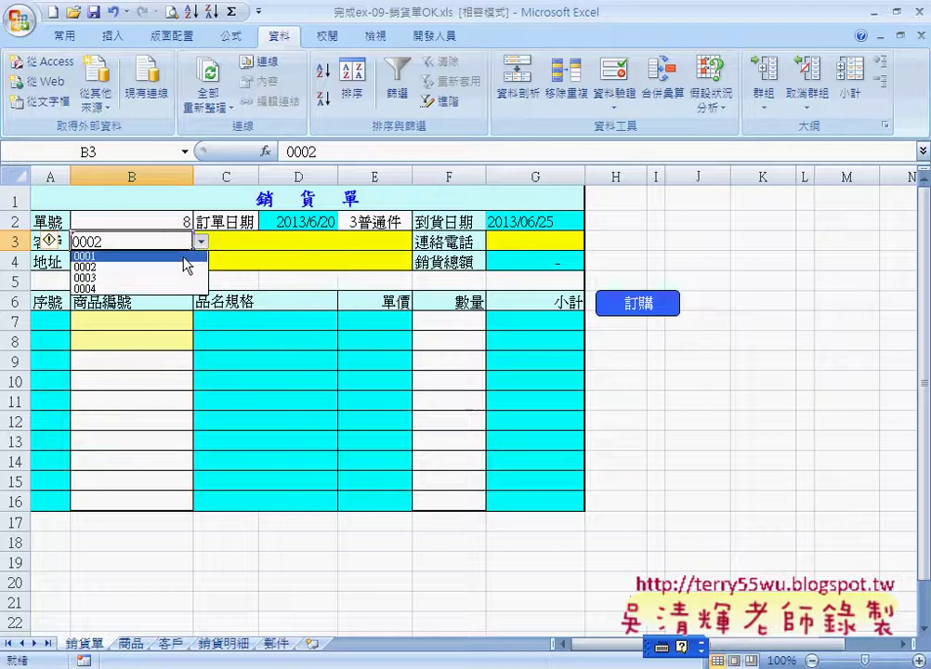
click(181, 256)
click(239, 244)
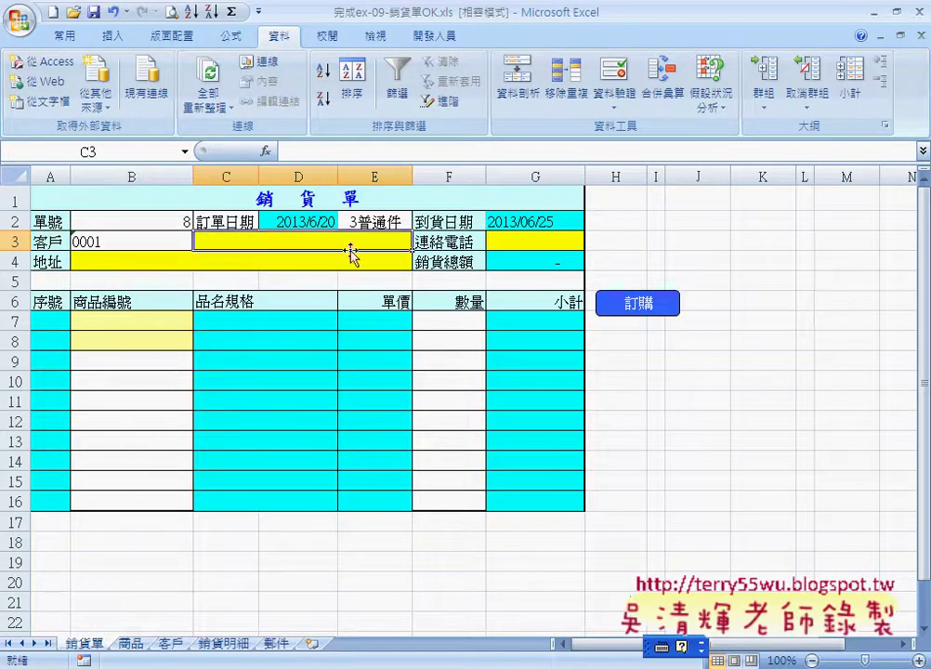
click(517, 247)
click(133, 258)
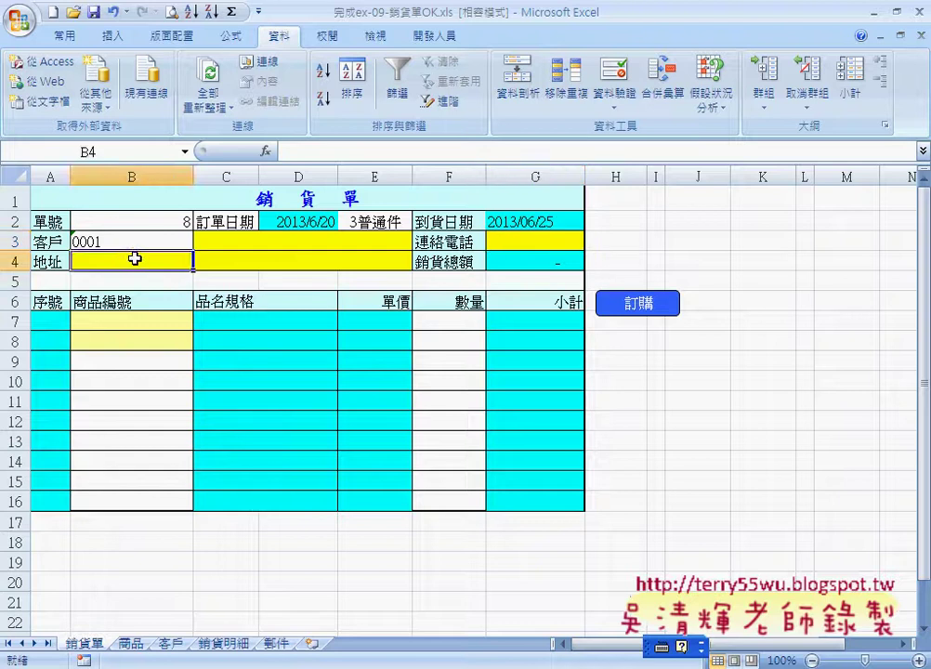
click(219, 239)
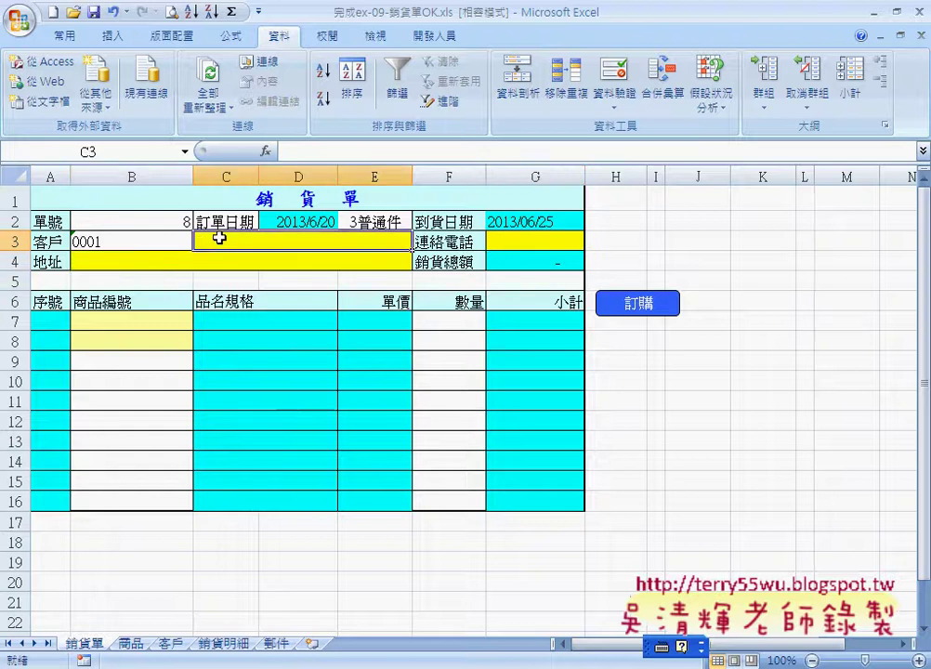
click(174, 645)
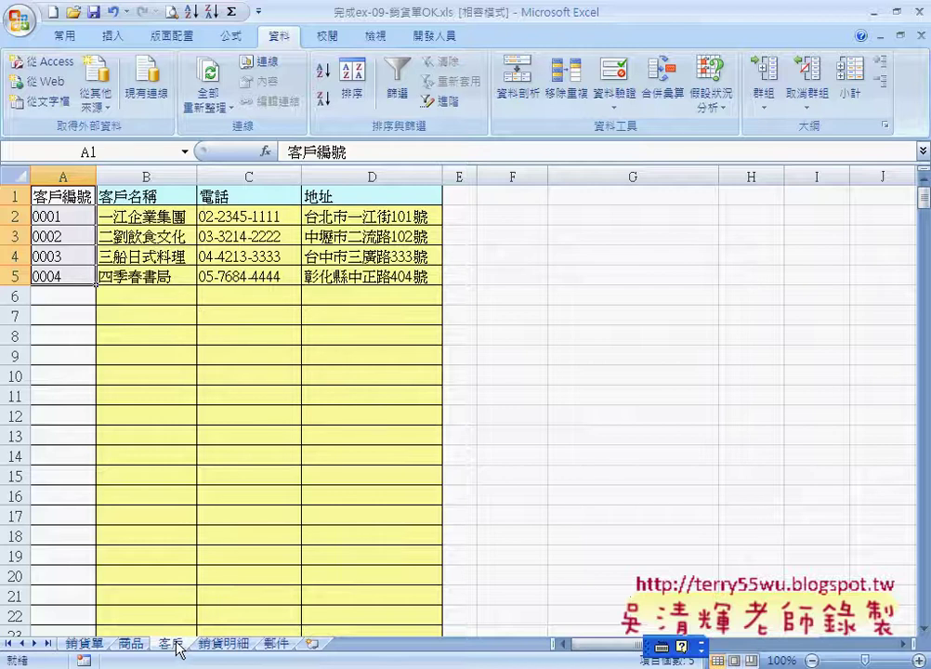
Step: With the Formulas ribbon shown, select the customer records A2:D5 on the 客戶 sheet
mouse_move(67, 197)
mouse_down()
mouse_move(220, 276)
mouse_move(356, 277)
mouse_up()
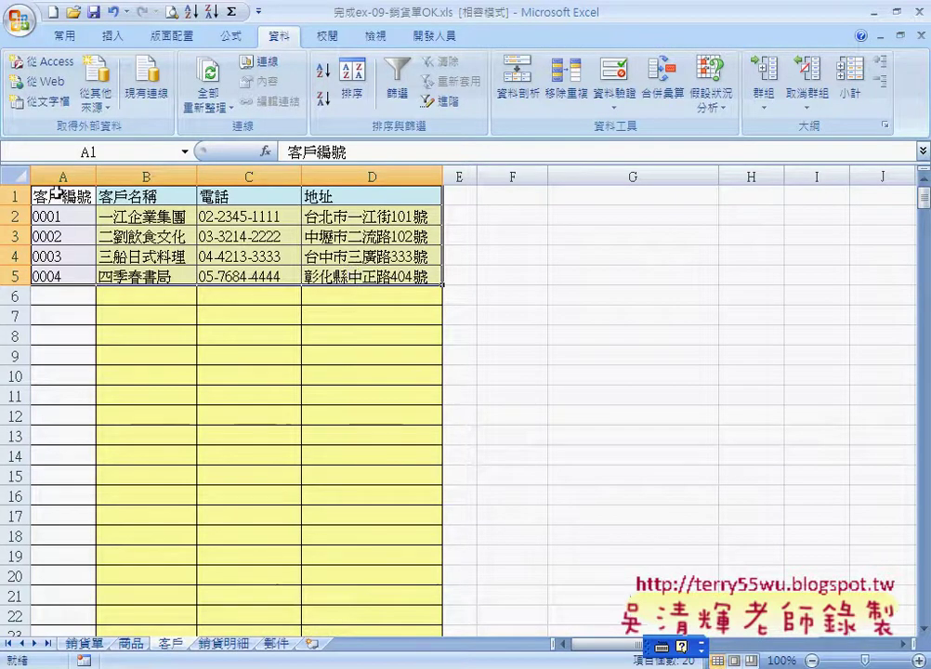
mouse_move(61, 196)
mouse_down()
mouse_move(352, 293)
mouse_move(416, 276)
mouse_up()
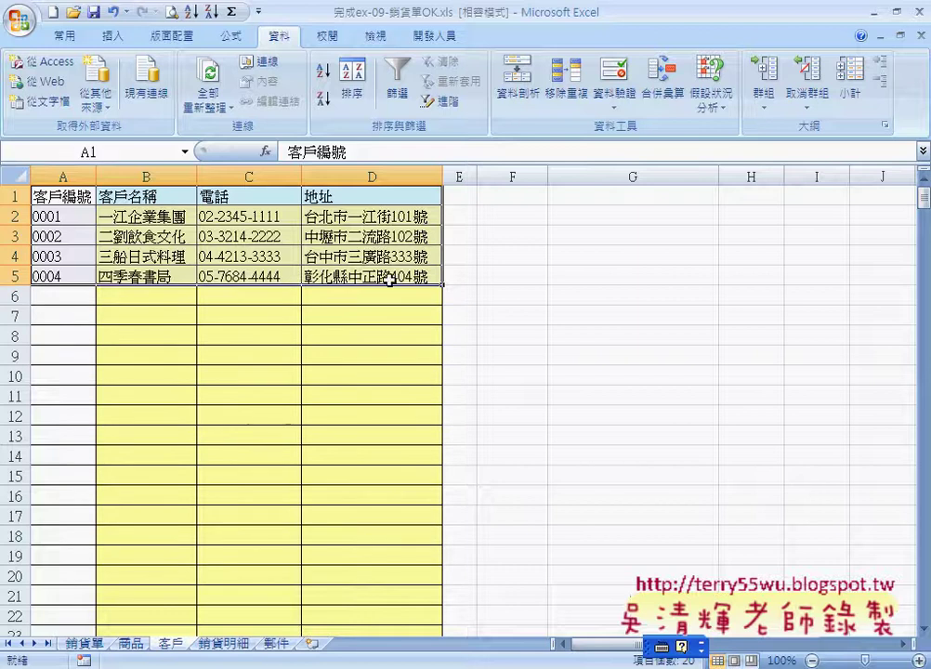
click(233, 38)
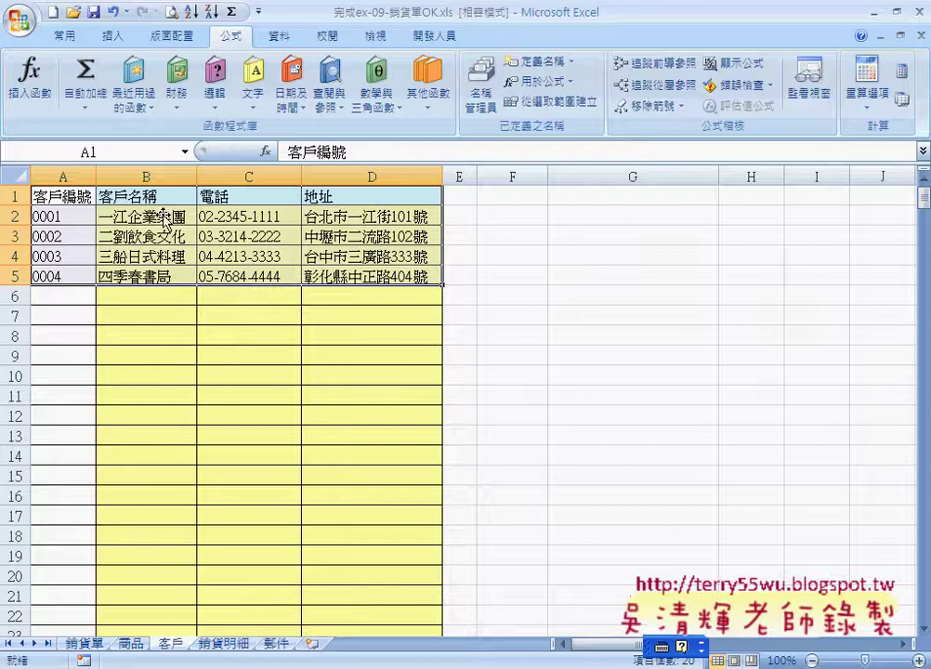
click(74, 216)
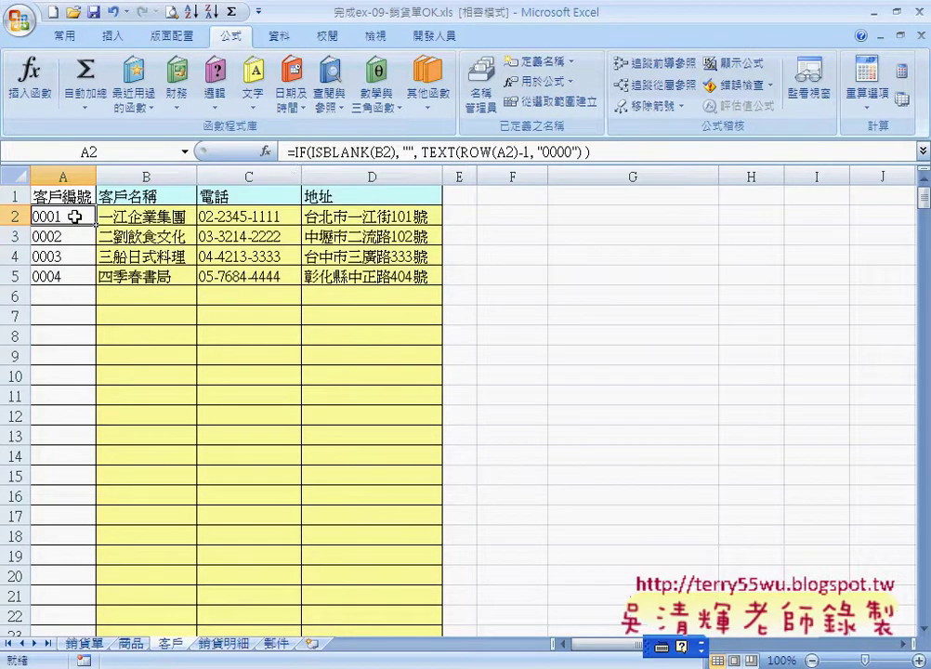
drag(75, 216, 372, 276)
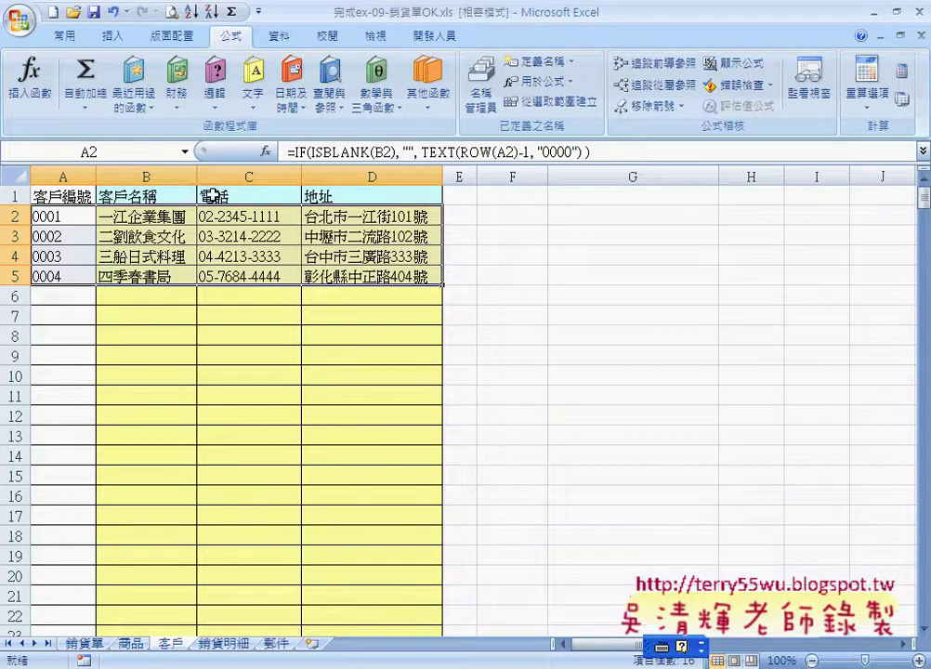
Step: Define a new name 客戶 that refers to =客戶!$A$2:$D$5
click(551, 65)
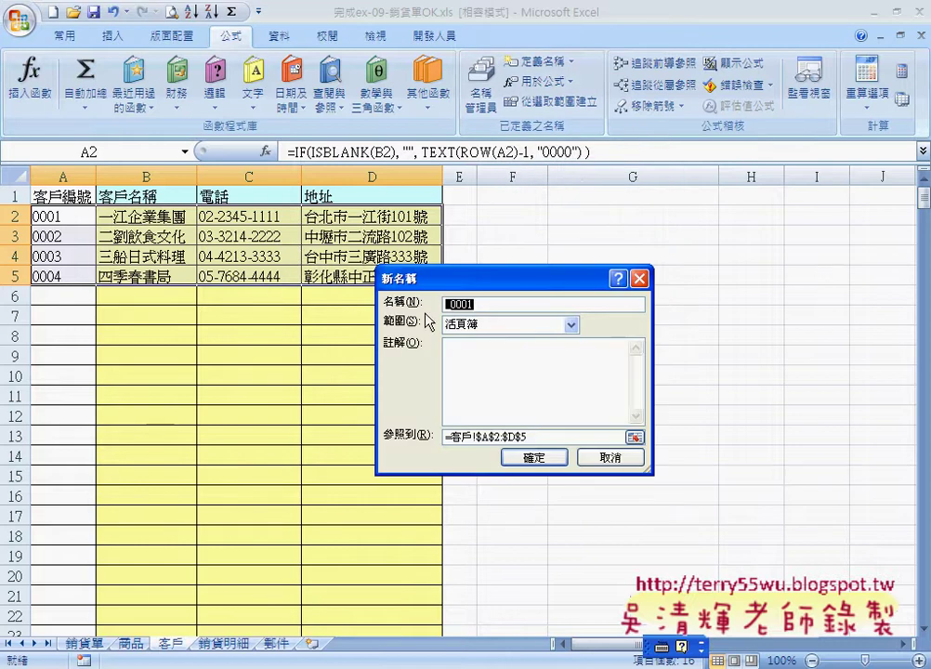
text(k)
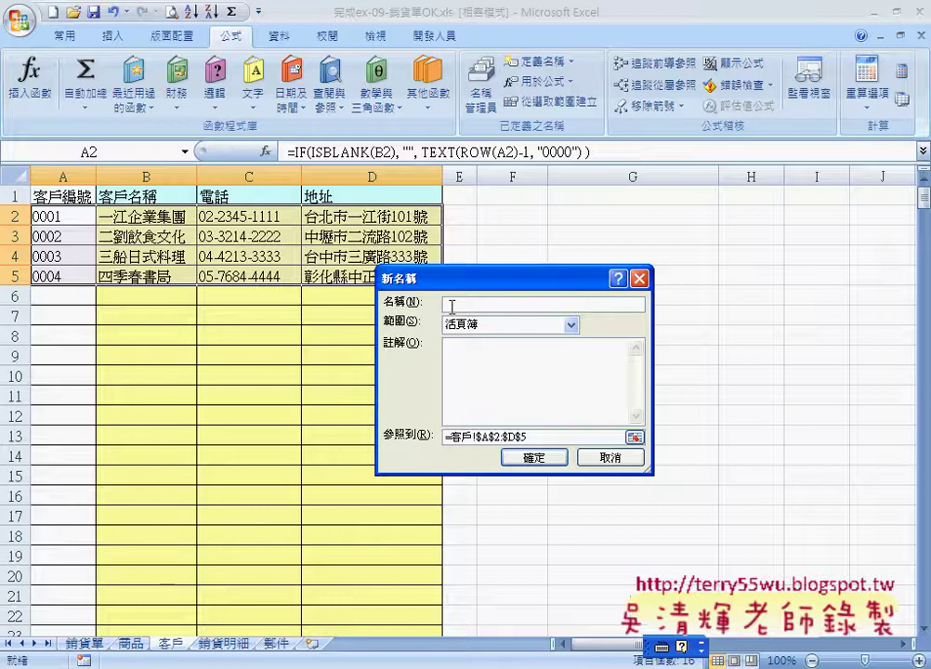
key(ctrl+space)
text(調)
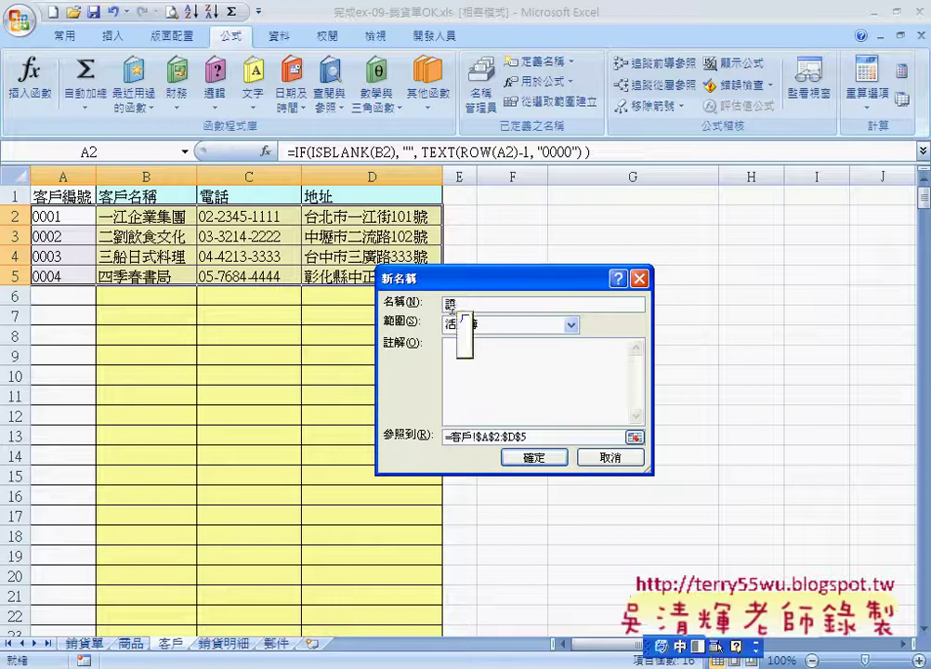
key(BackSpace)
text(客戶)
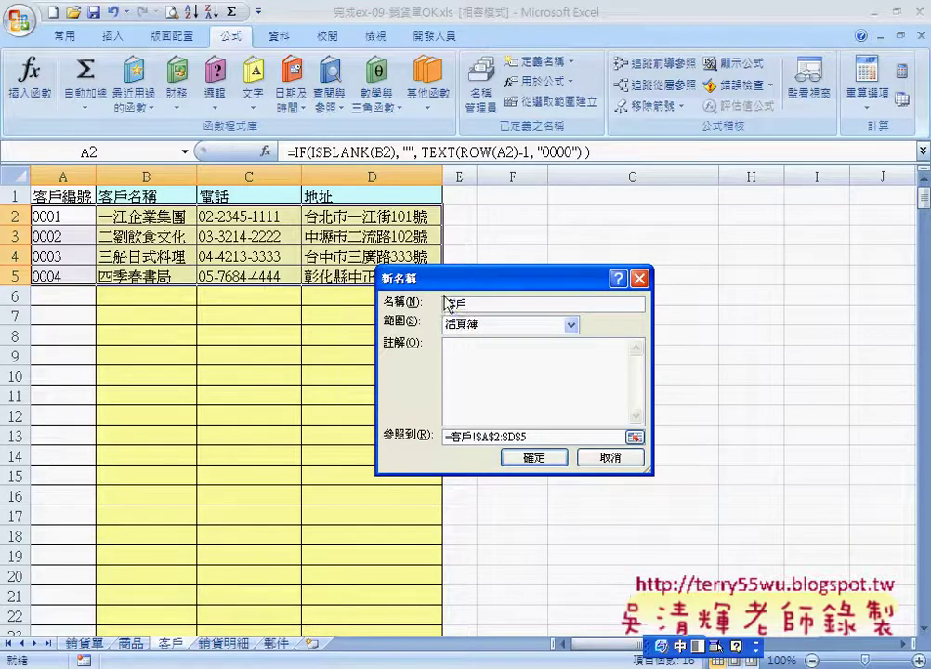
click(541, 461)
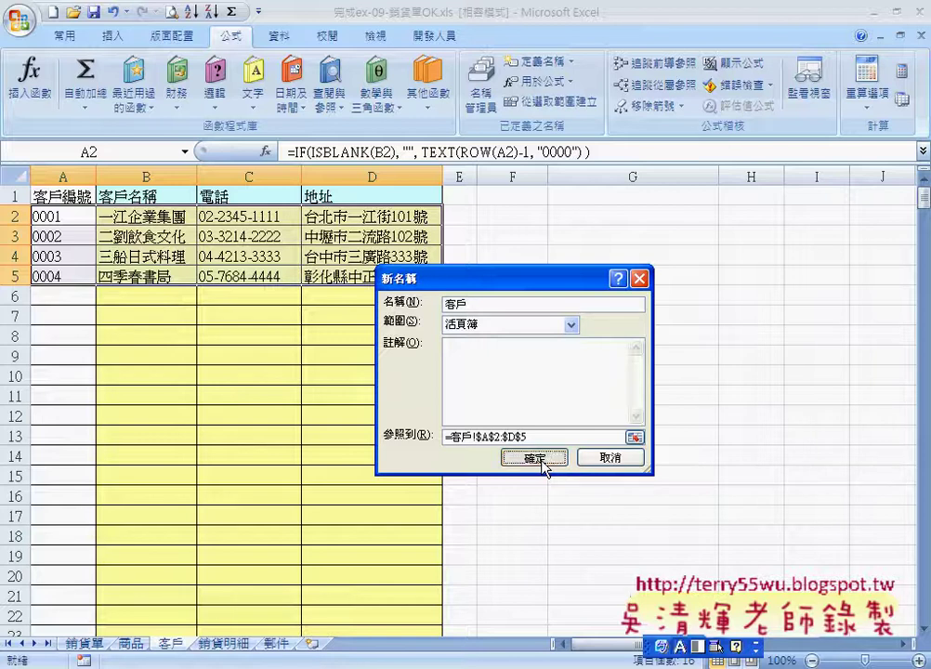
click(543, 459)
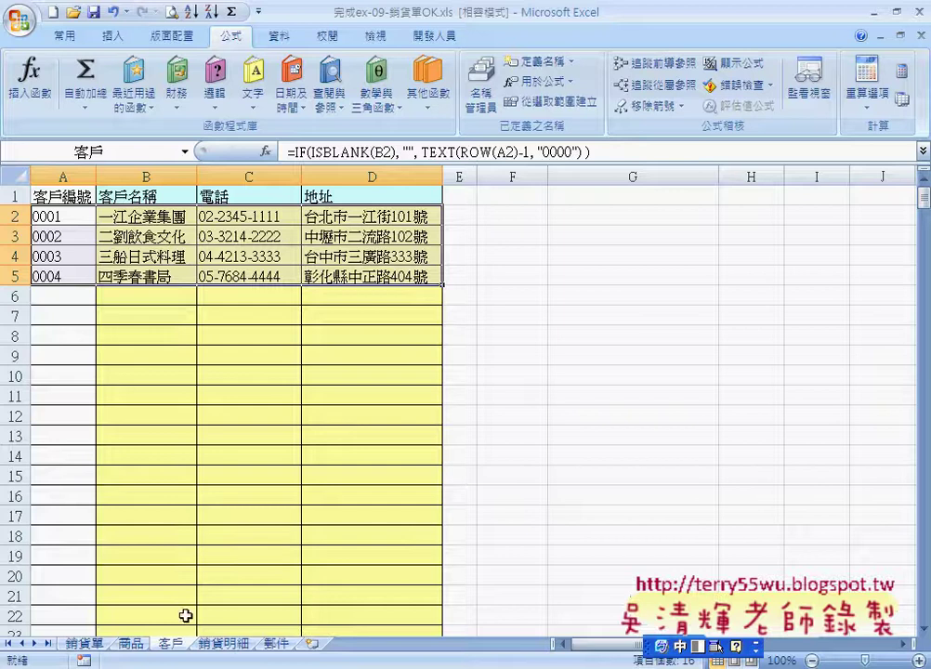
Step: On the 銷貨單 sheet, insert the VLOOKUP function into cell C3
click(83, 643)
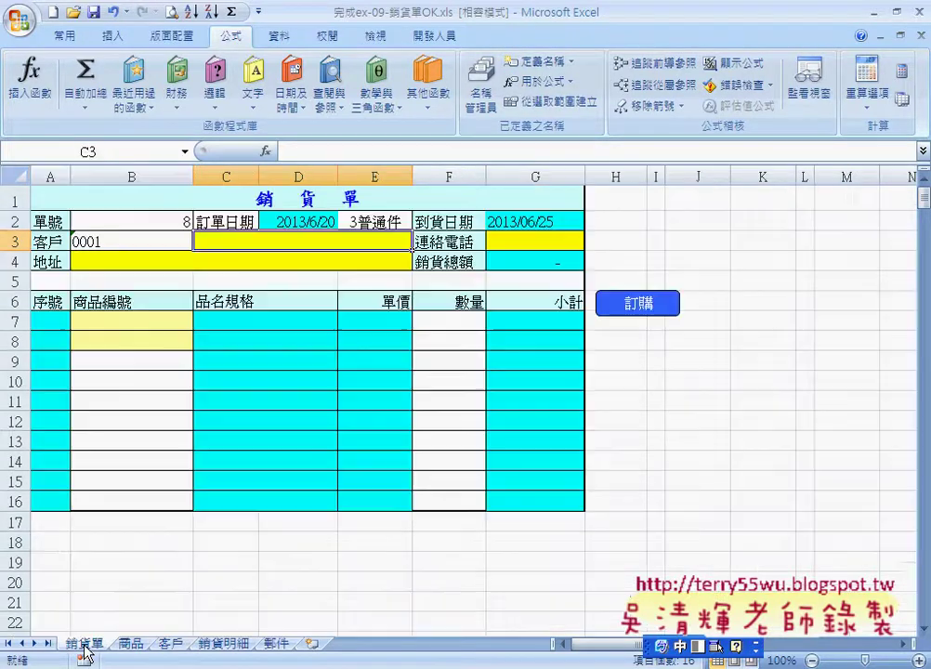
click(265, 150)
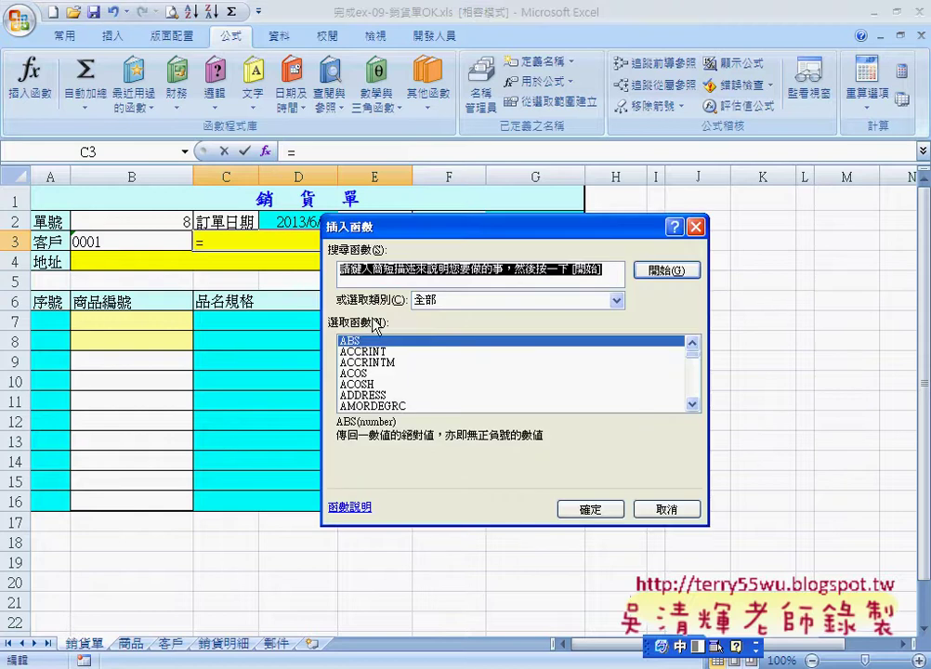
click(616, 300)
click(437, 310)
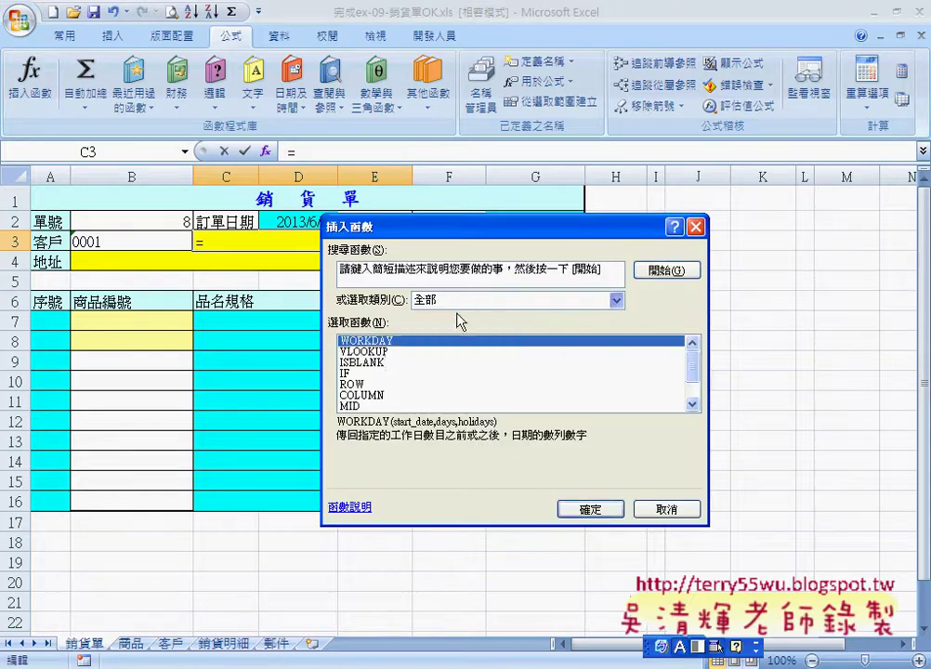
double_click(386, 353)
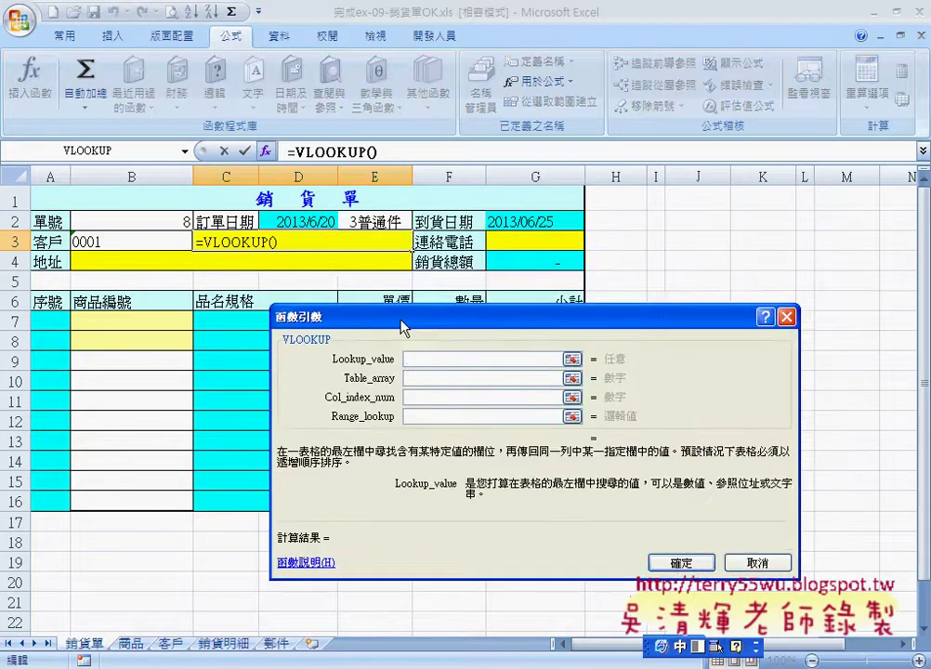
Step: Give VLOOKUP the arguments B3, 客戶, 2 and 0, showing 一江企業集團
click(132, 244)
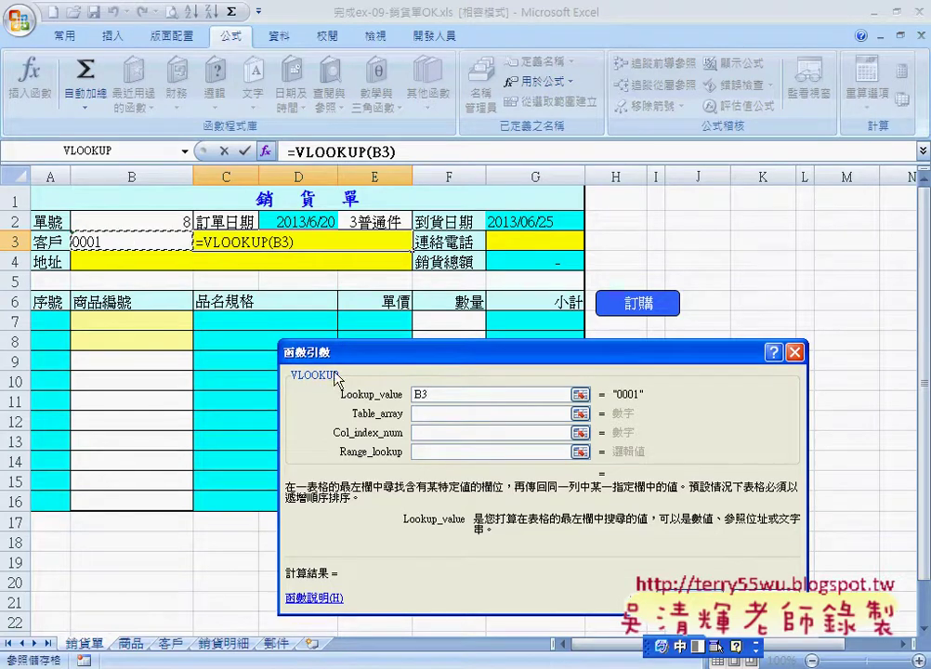
click(446, 414)
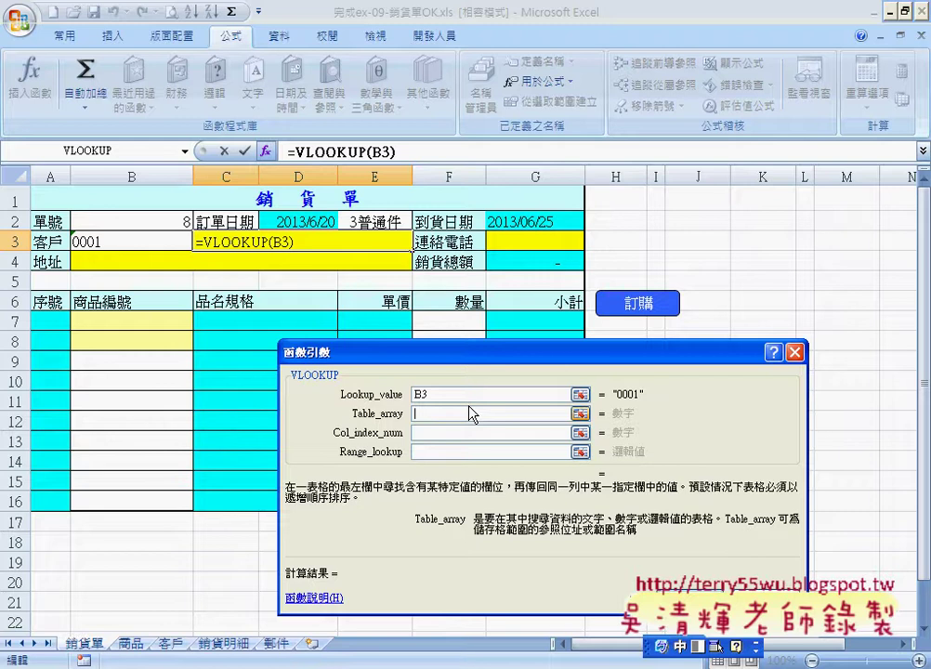
key(F3)
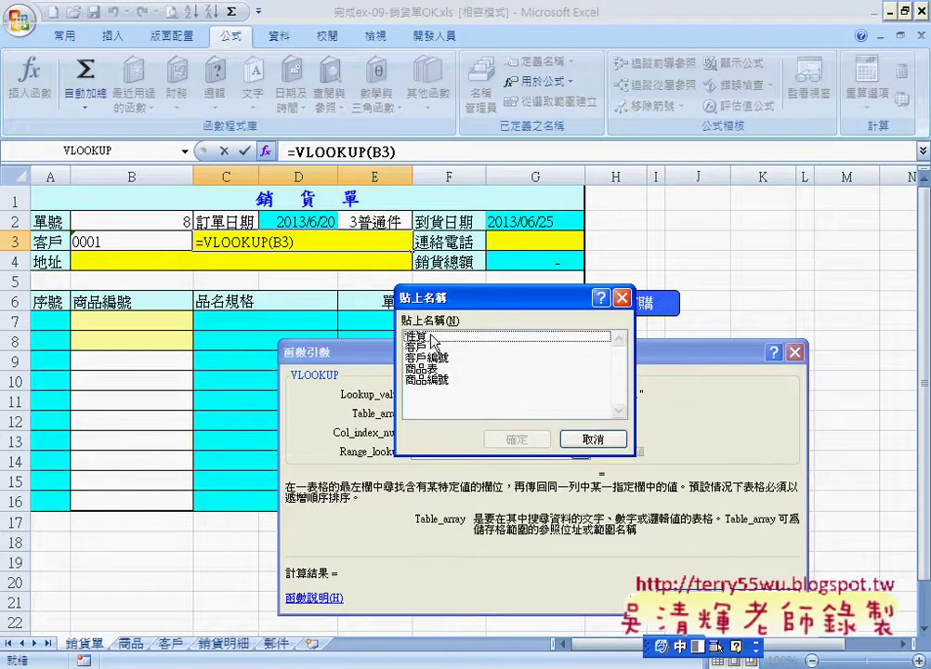
click(423, 348)
click(535, 448)
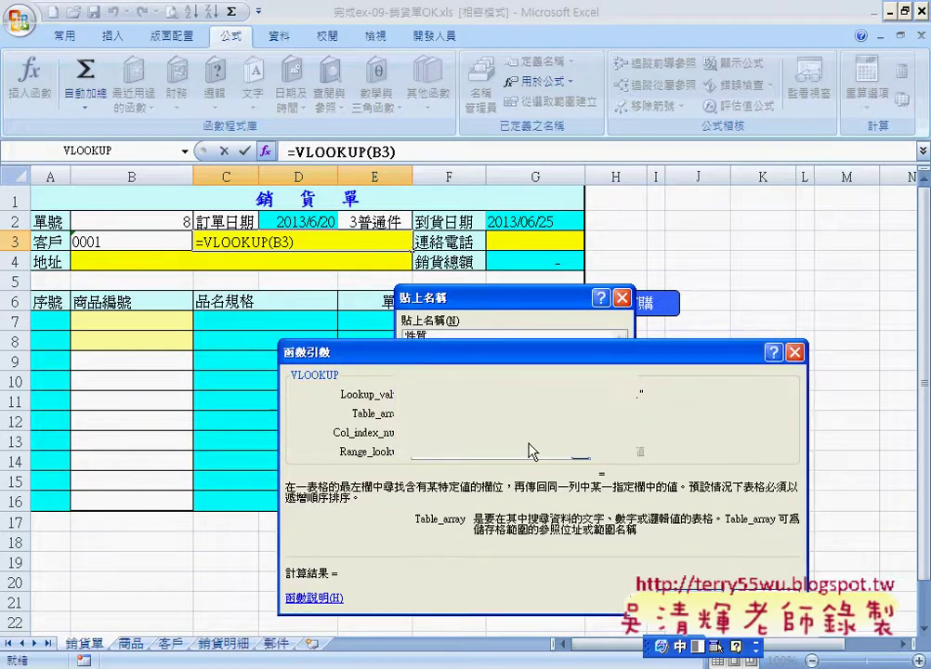
click(419, 434)
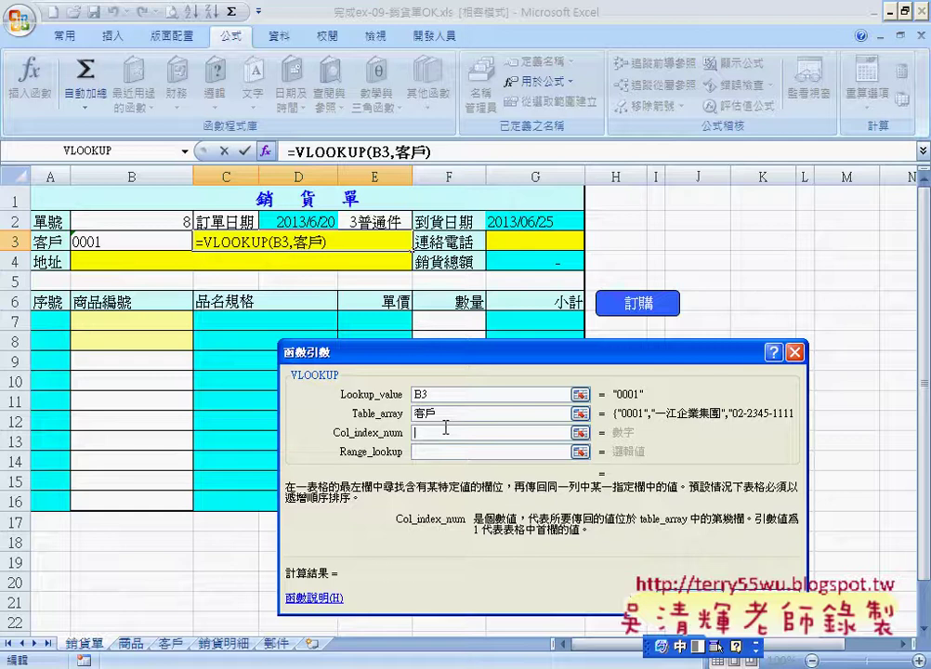
text(2)
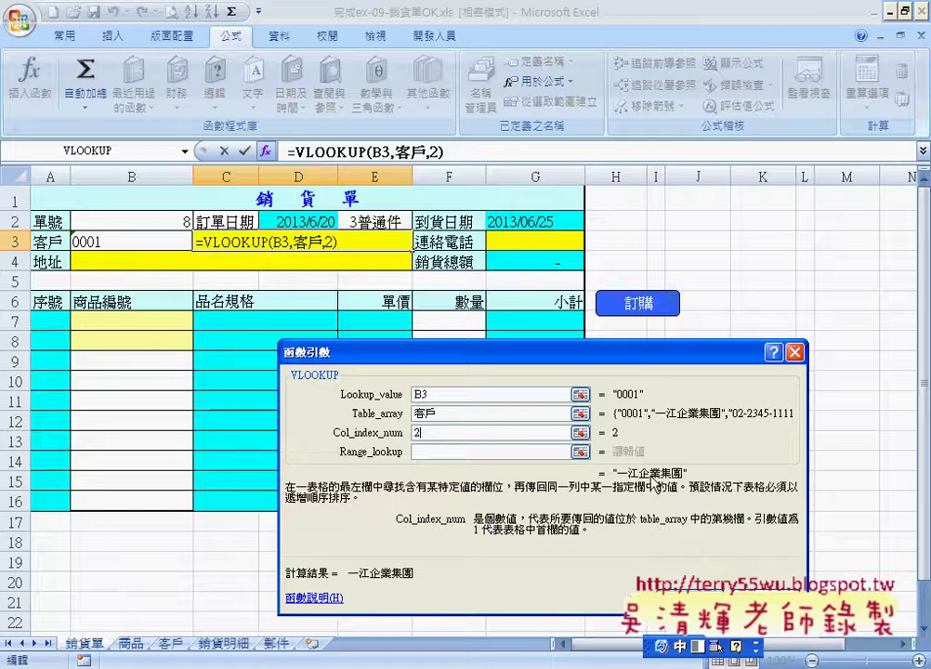
click(479, 450)
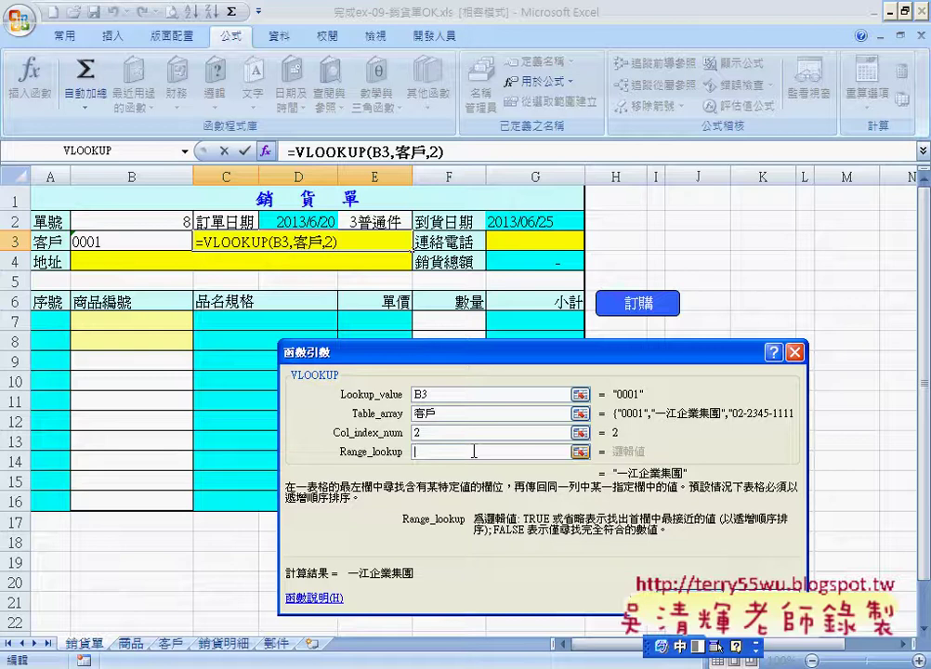
text(0)
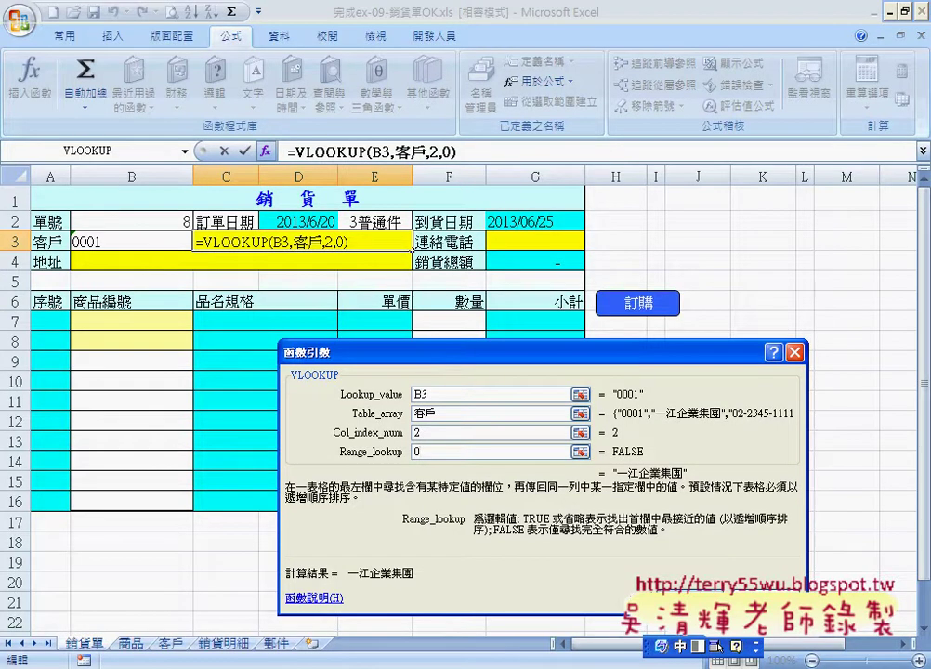
key(Return)
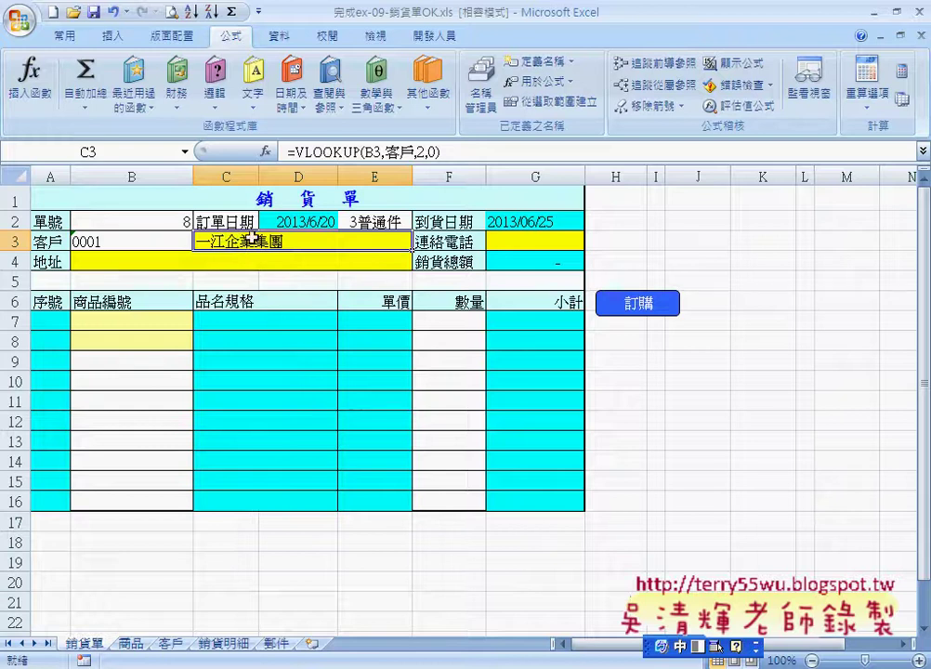
Step: Switch B3 to customer 0002, then 0004, confirming C3 shows 四季春書局
click(182, 243)
click(200, 242)
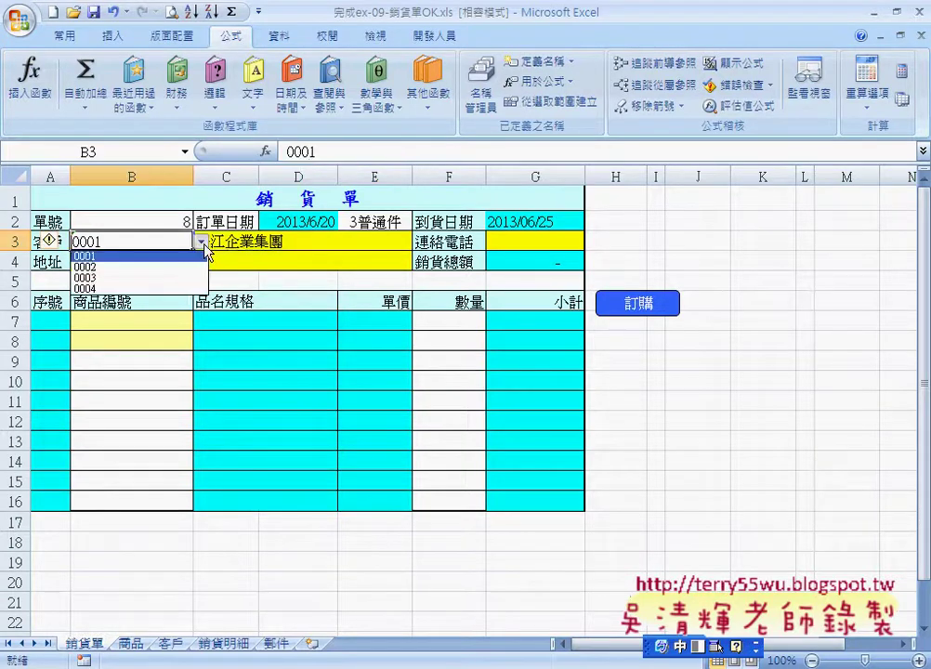
click(186, 267)
click(201, 241)
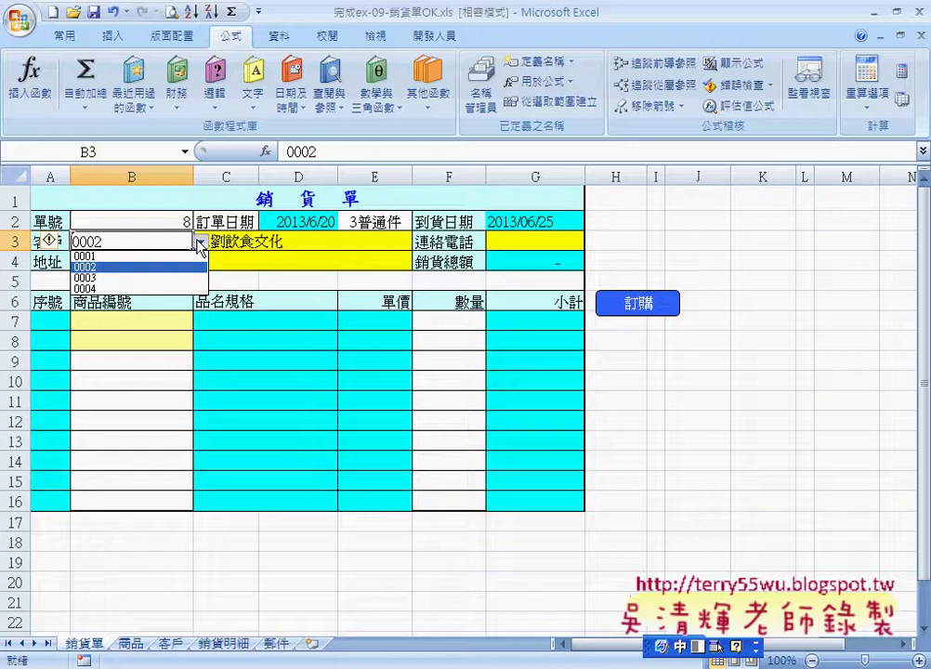
click(166, 290)
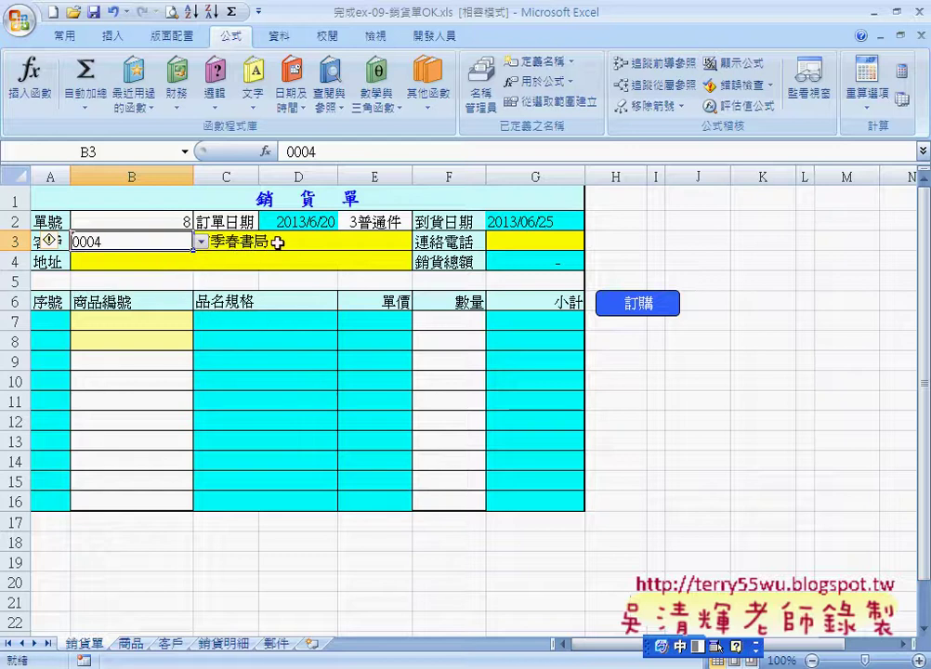
click(232, 242)
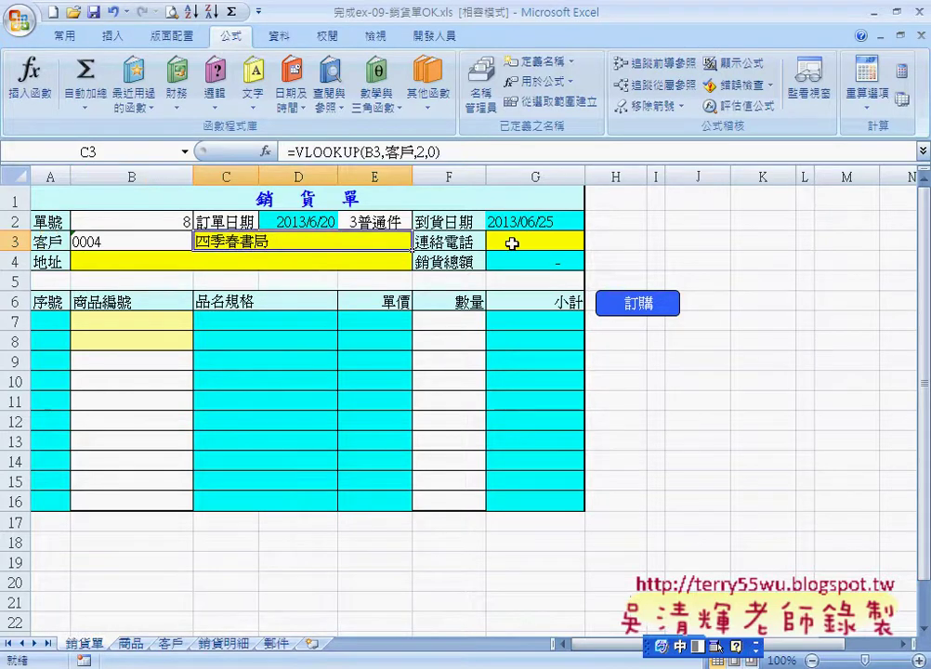
click(172, 645)
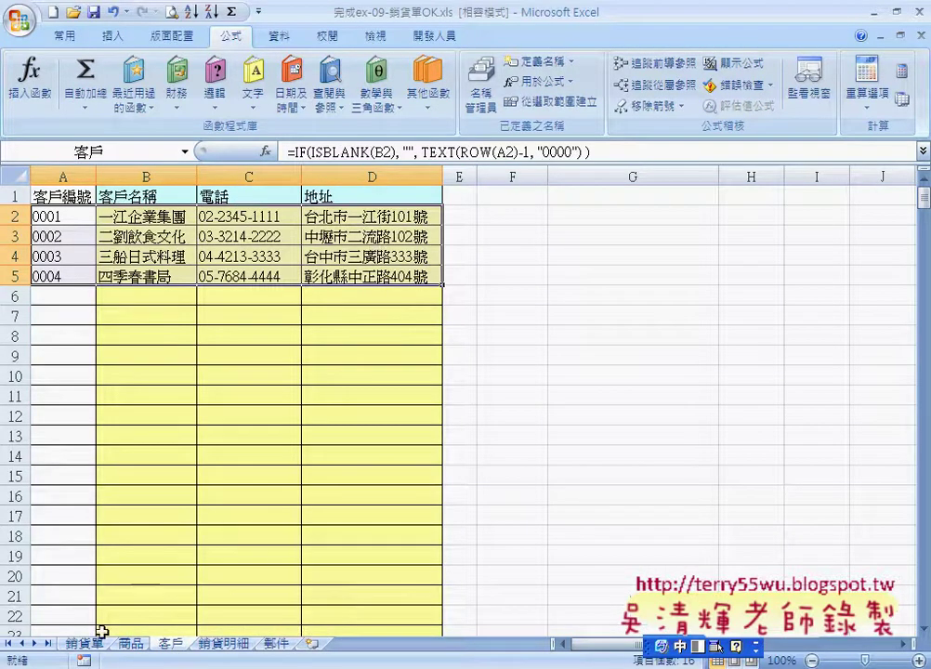
click(85, 643)
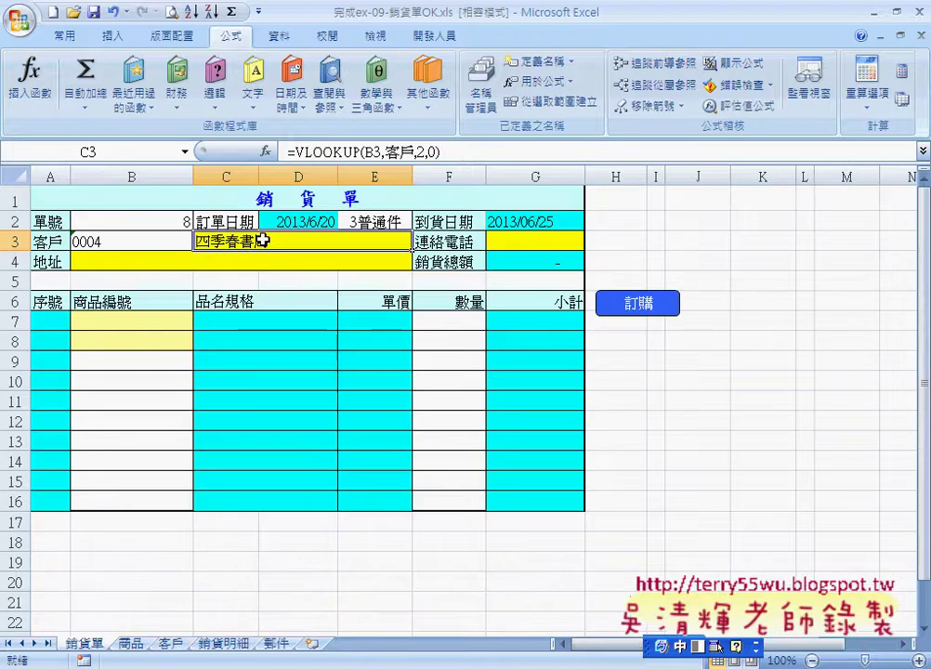
Step: Copy C3's lookup formula into G3 as =VLOOKUP(B3,客戶,3,0) for the phone
drag(439, 152, 288, 152)
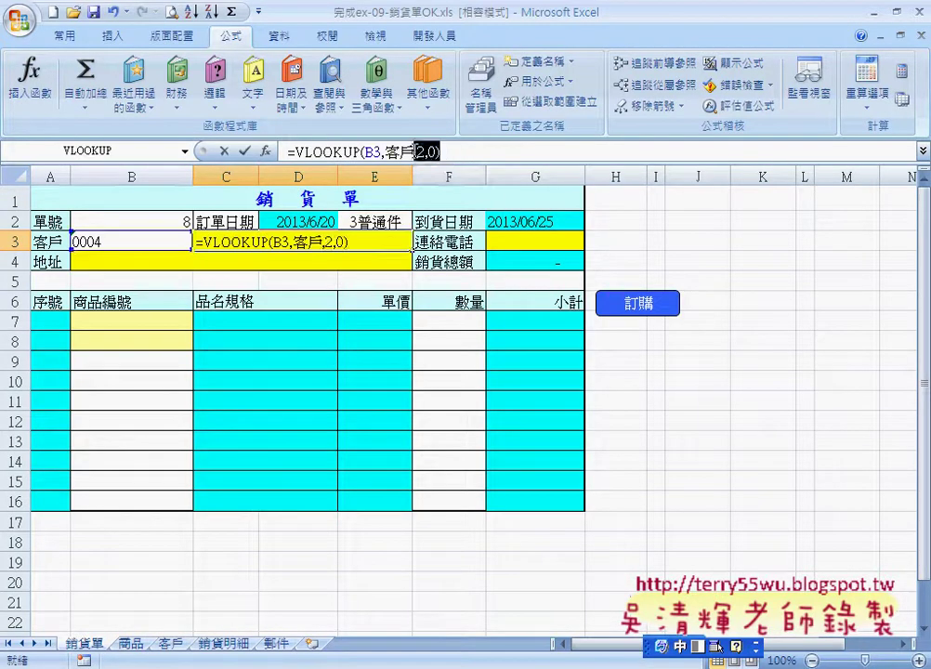
right_click(322, 151)
click(335, 185)
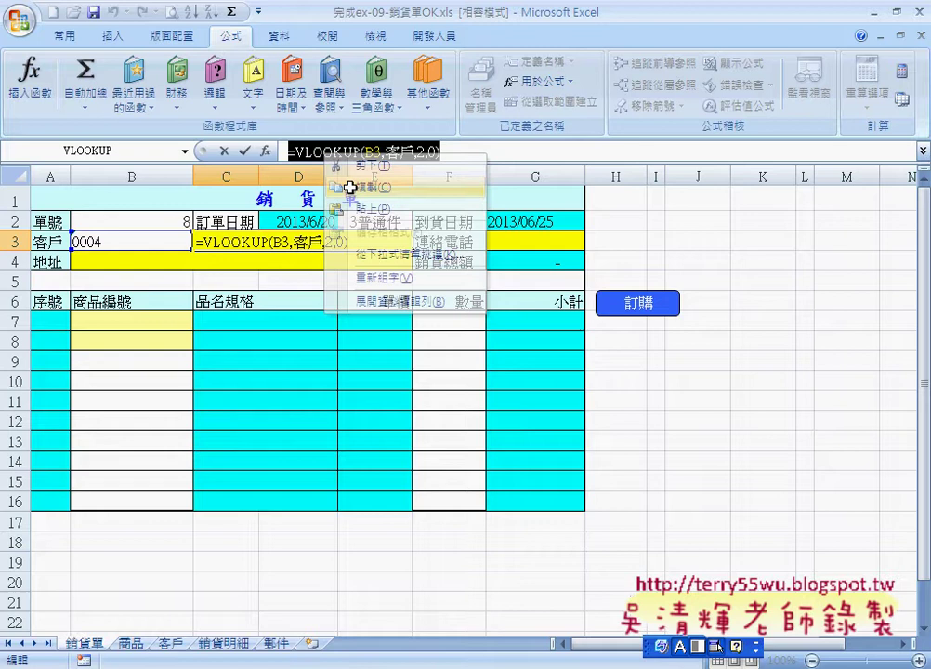
click(224, 151)
key(Right)
key(Right)
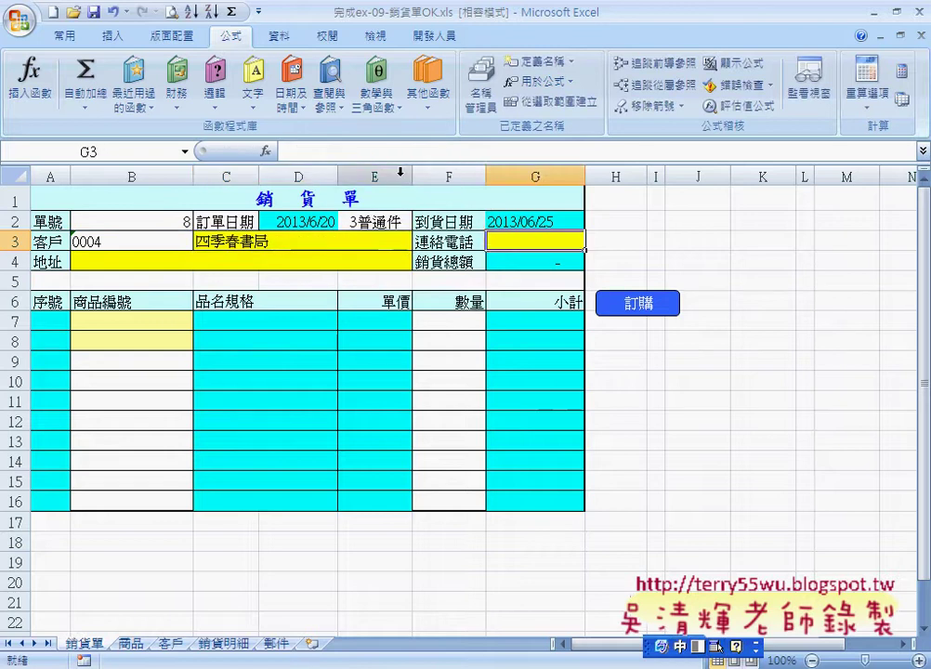
click(378, 152)
right_click(378, 154)
click(407, 207)
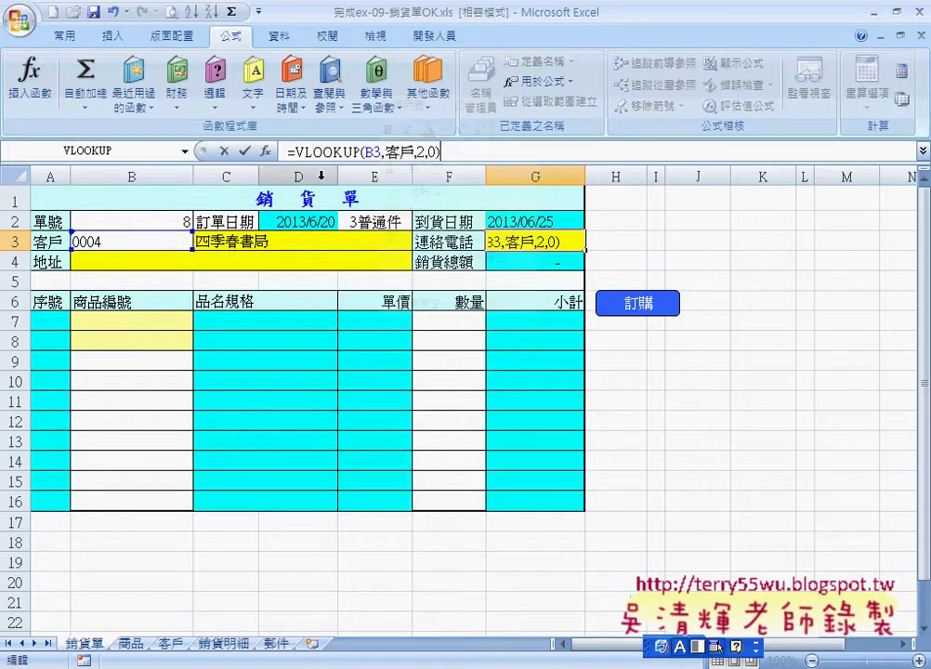
double_click(420, 152)
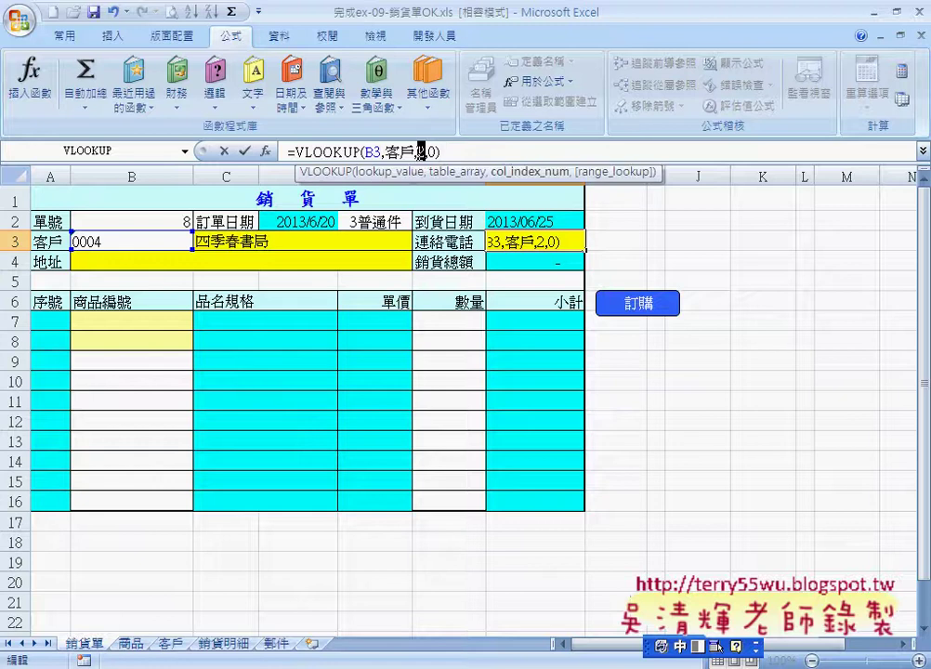
text(3)
click(245, 151)
Step: Paste the lookup formula into B4 with column 4 to return the address
click(139, 262)
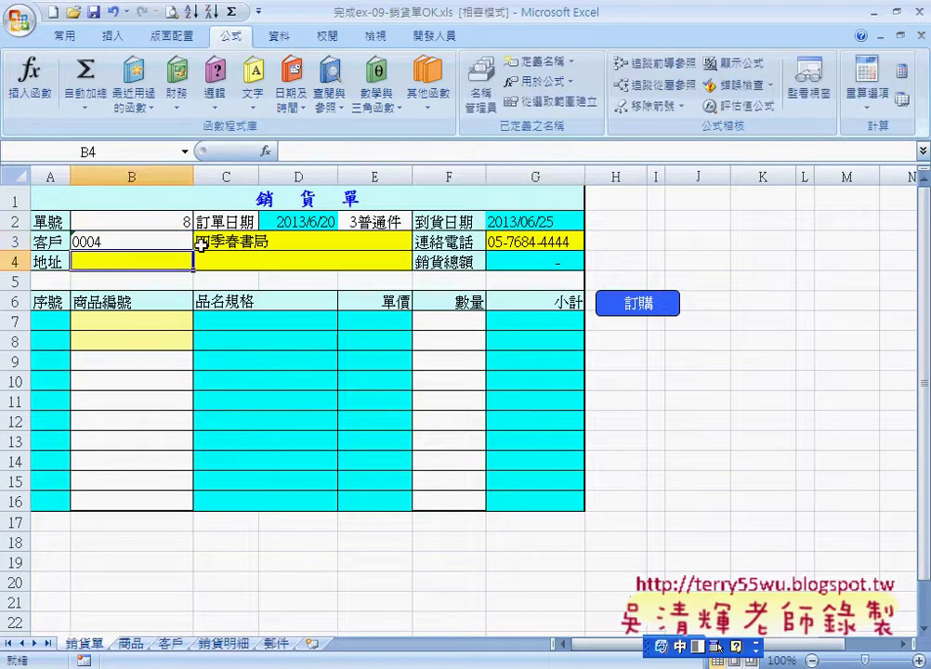
click(293, 152)
right_click(295, 153)
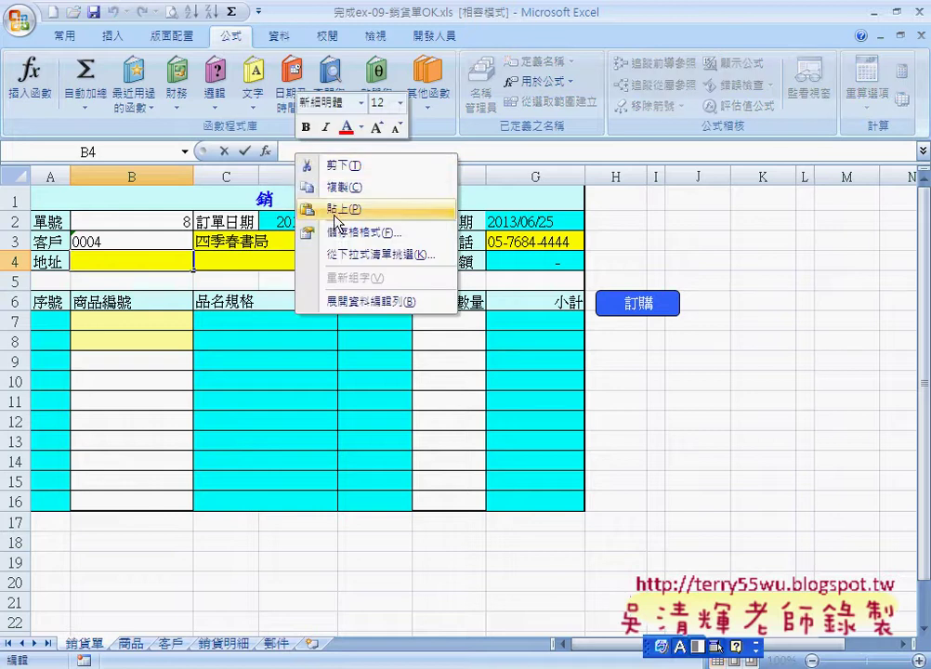
click(336, 214)
double_click(420, 150)
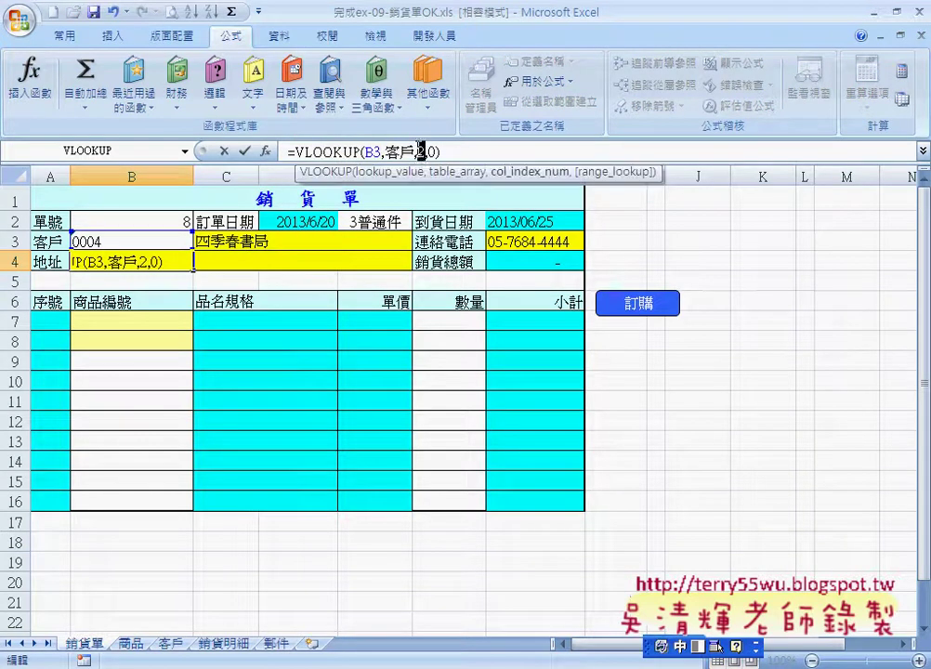
text(4)
click(244, 151)
click(183, 240)
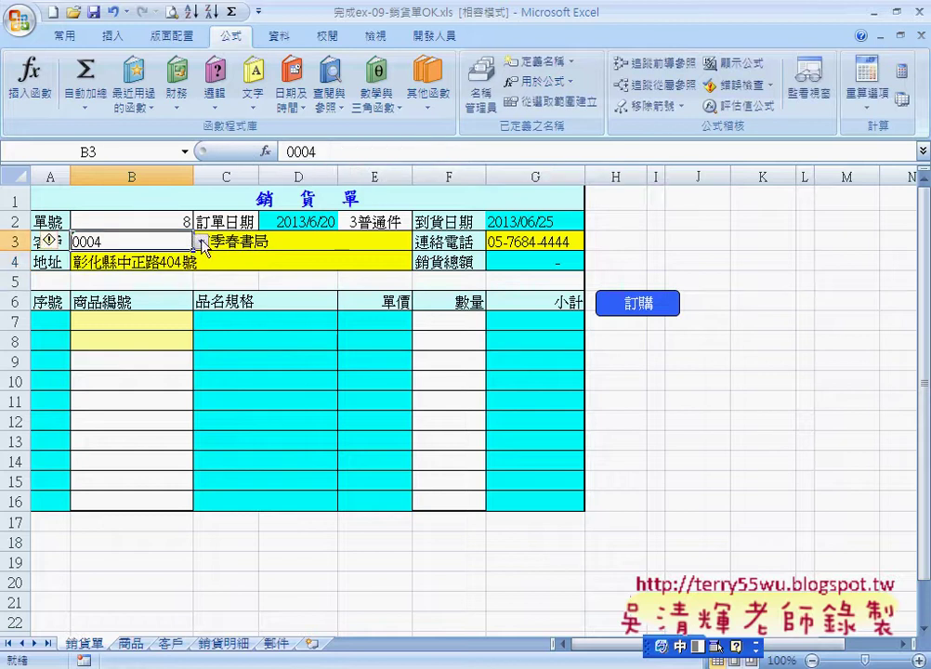
Step: Choose customer 0002 in B3, then delete it and inspect the #N/A formulas in C3 and G2
click(200, 240)
click(190, 267)
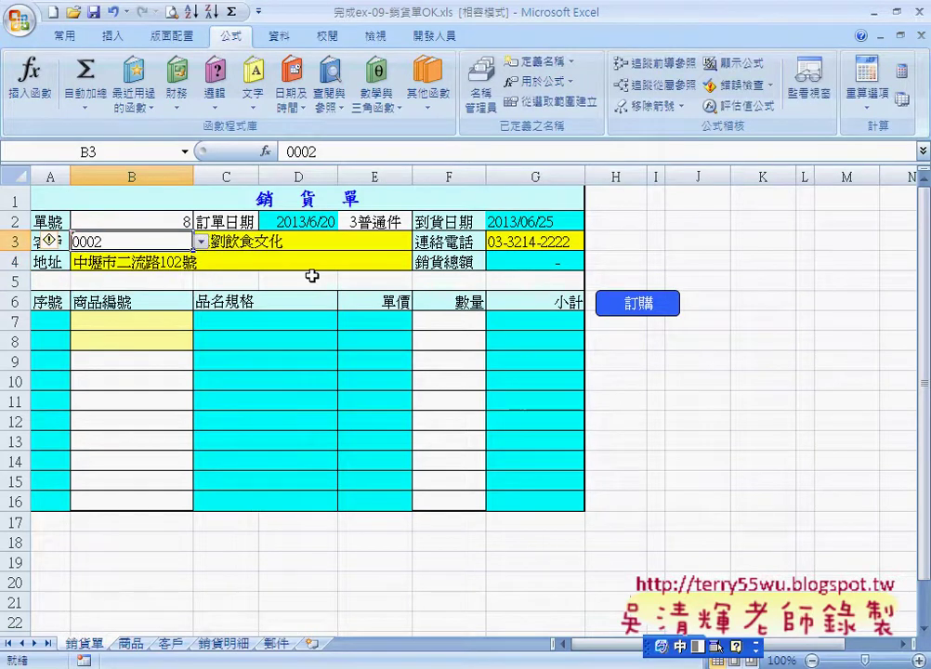
key(Delete)
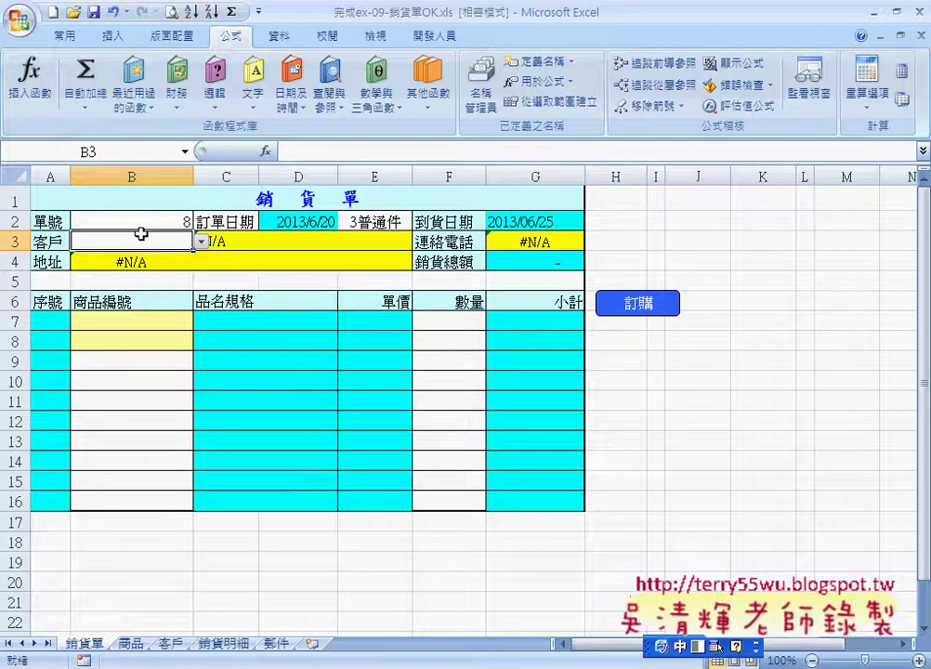
click(251, 244)
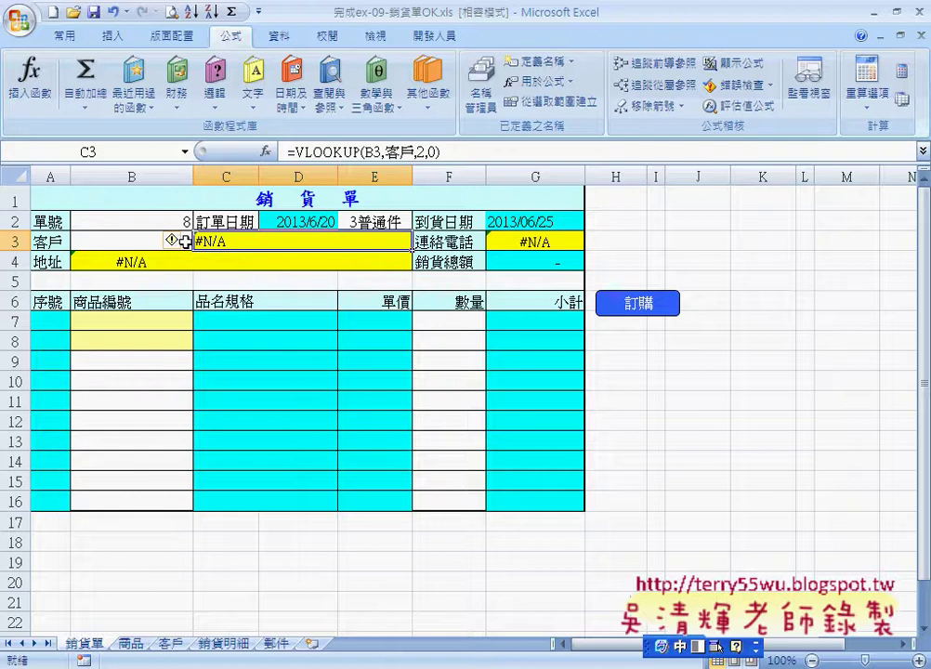
click(123, 241)
click(263, 242)
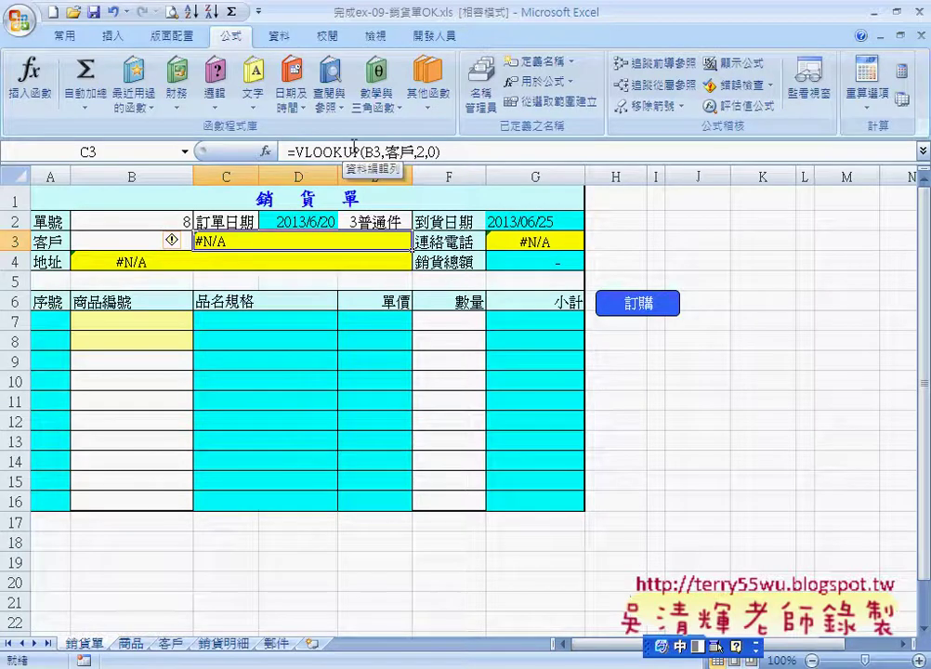
click(536, 224)
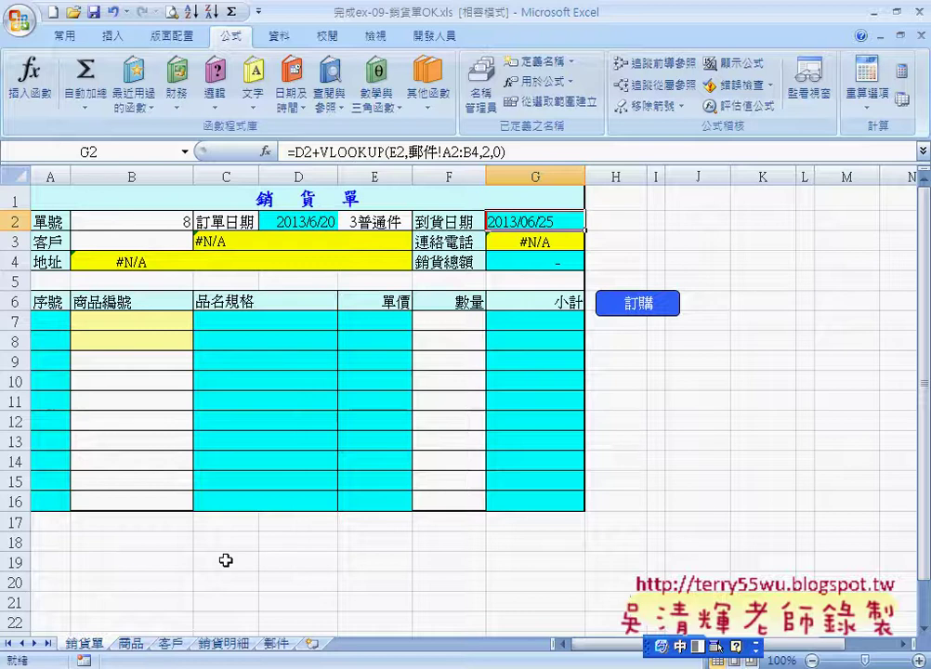
click(119, 241)
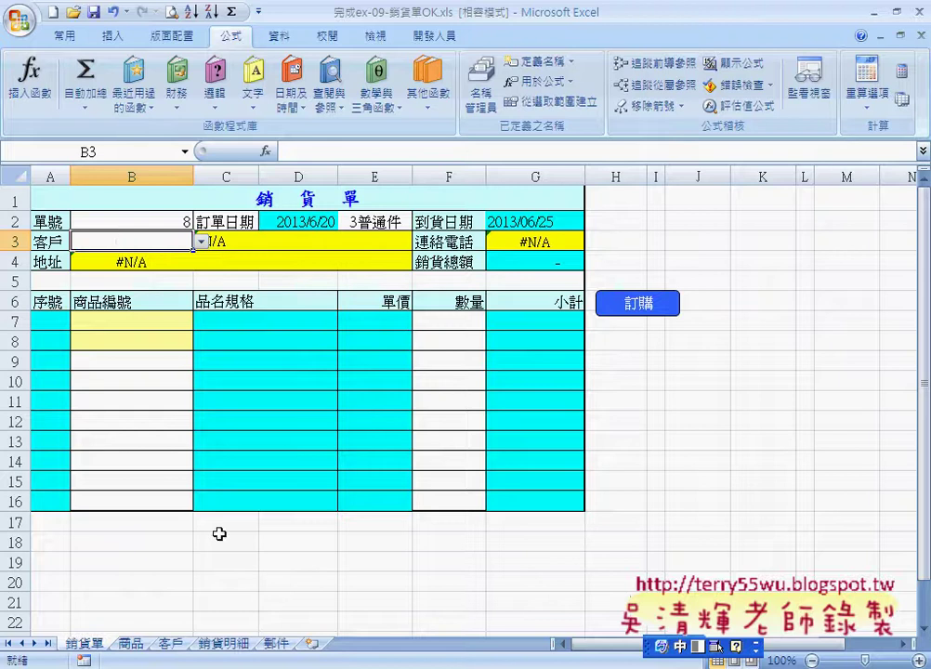
click(172, 643)
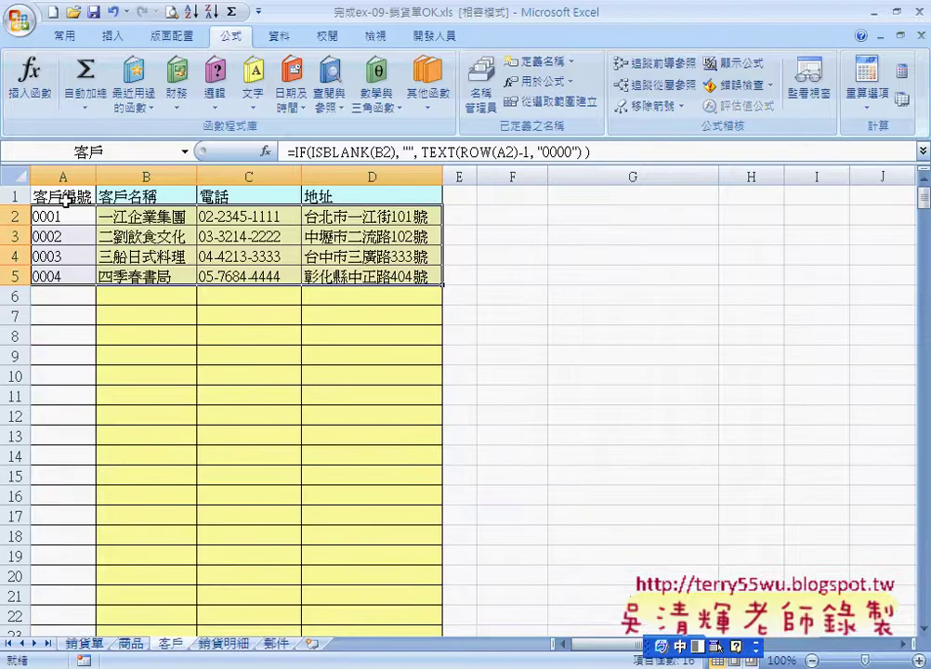
drag(56, 197, 61, 277)
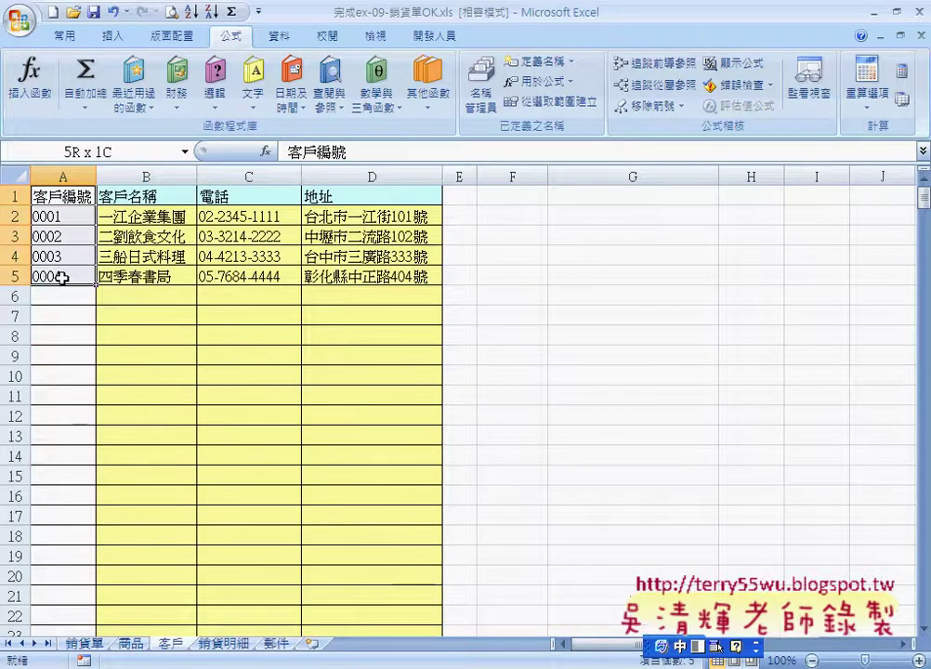
mouse_move(62, 216)
mouse_down()
mouse_move(218, 267)
mouse_move(388, 283)
mouse_up()
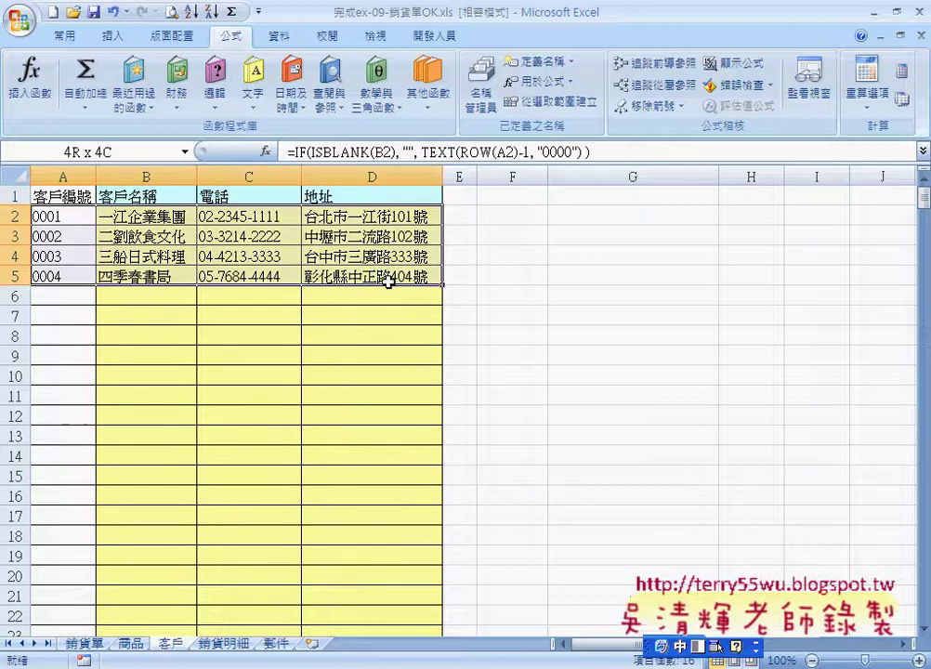
click(88, 642)
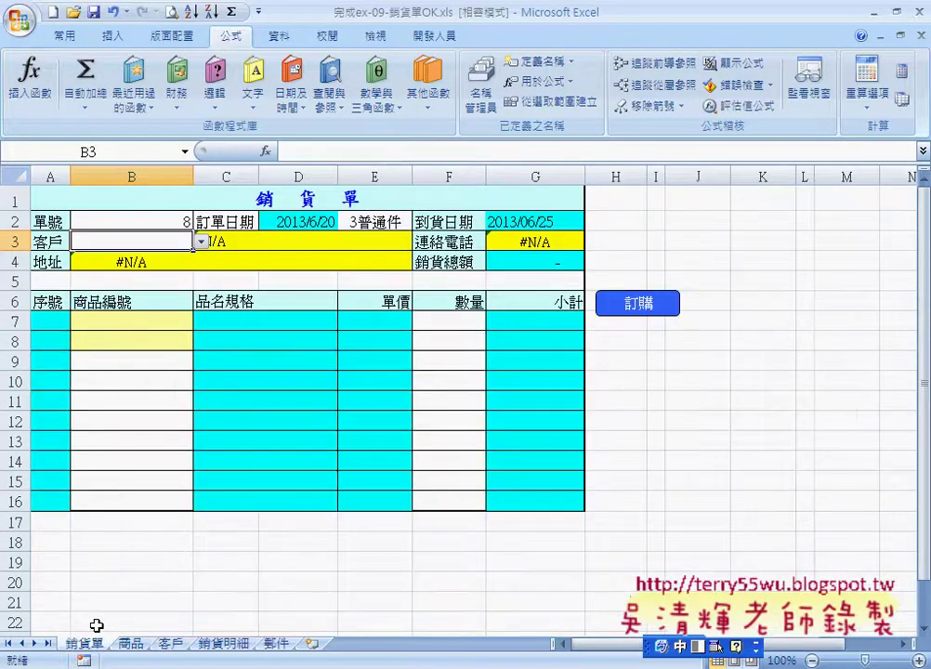